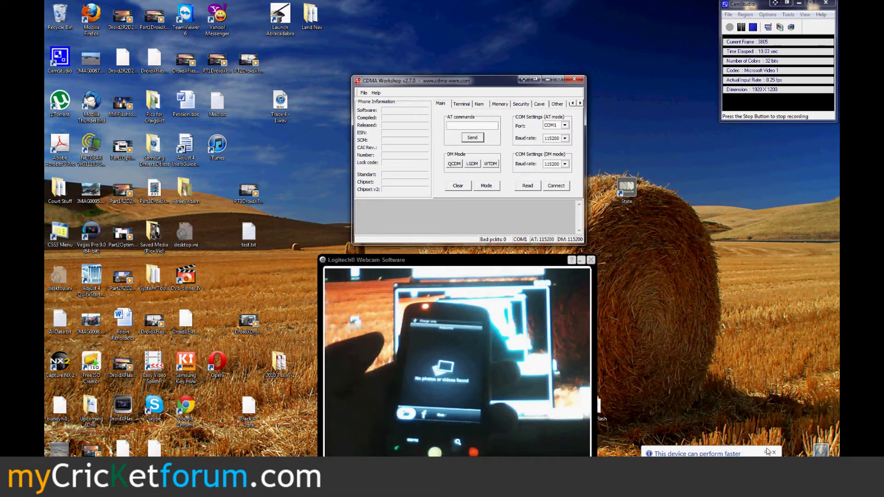
# Dismiss the USB speed advice and bring up the driver installation status, which shows no driver found for ADB
pyautogui.click(695, 453)
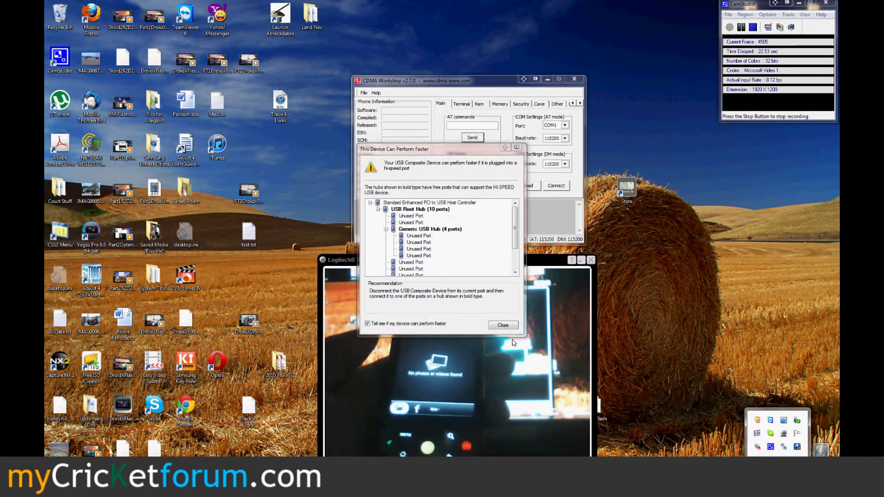
pyautogui.click(502, 325)
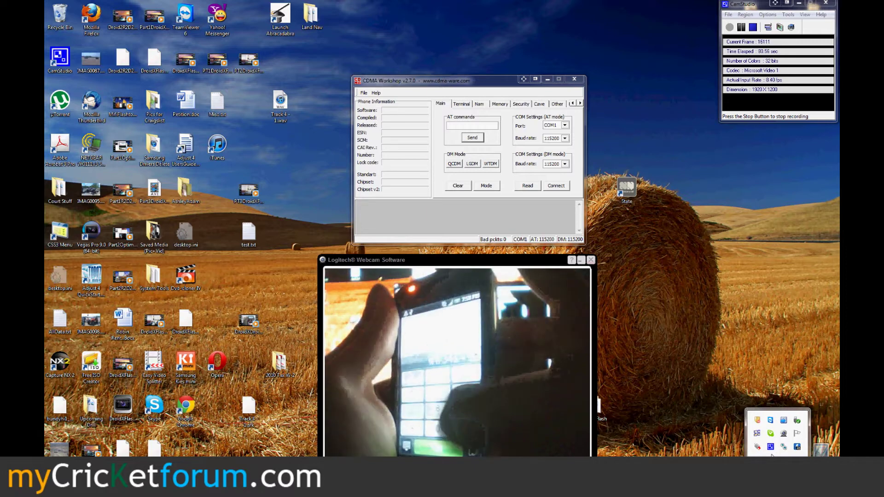
pyautogui.moveTo(772, 456)
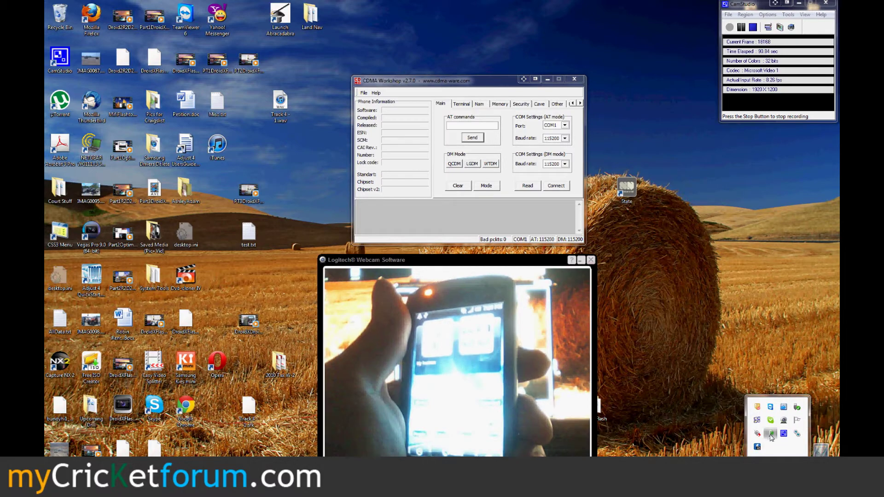
pyautogui.click(769, 436)
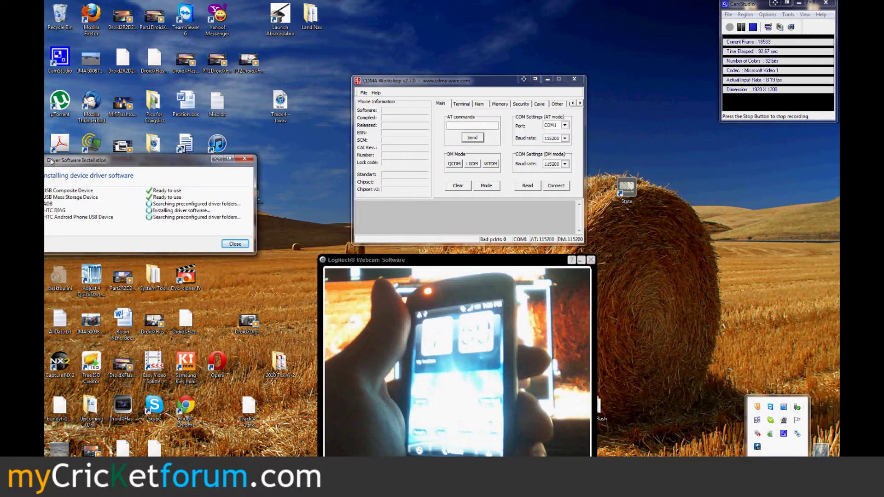
pyautogui.moveTo(52, 161); pyautogui.dragTo(123, 133)
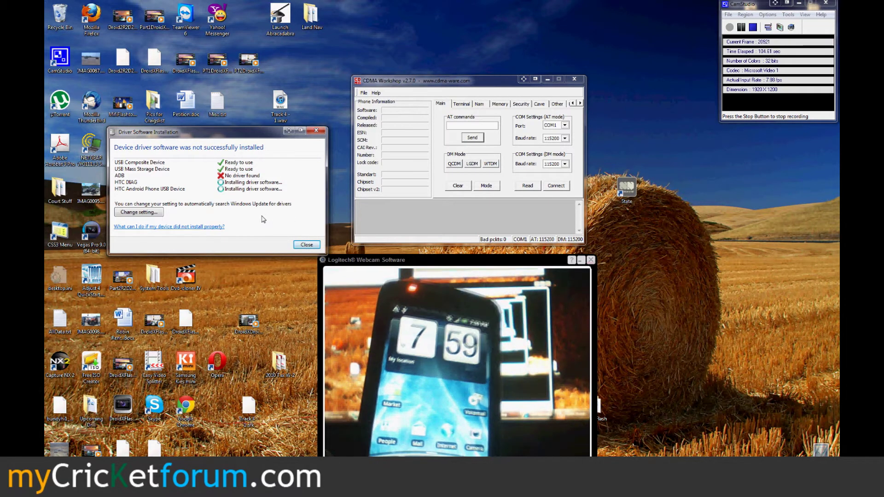
pyautogui.press('super')
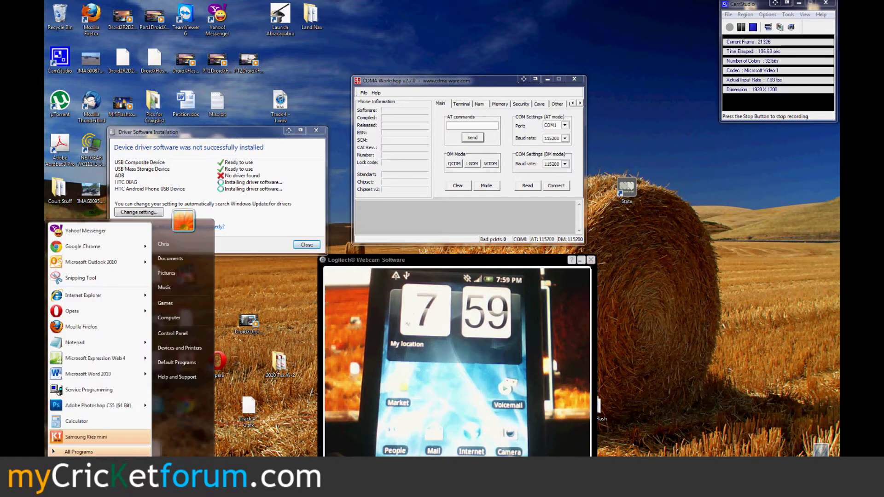
# Open Device Manager through Computer's properties, showing ADB and an Unknown device under Other devices
pyautogui.rightClick(173, 321)
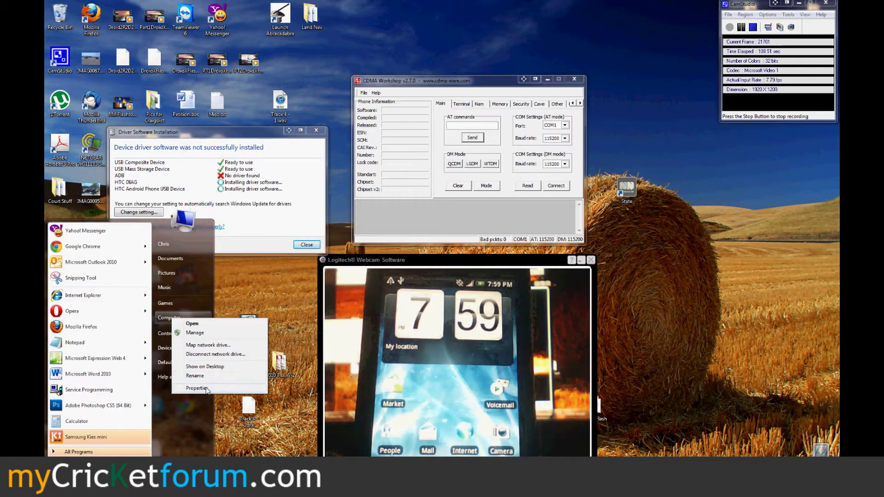
pyautogui.press('Escape')
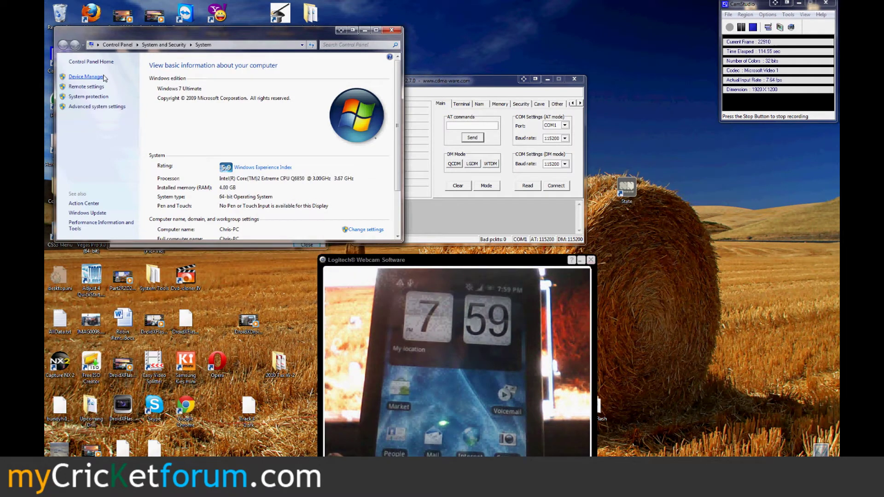
pyautogui.click(86, 77)
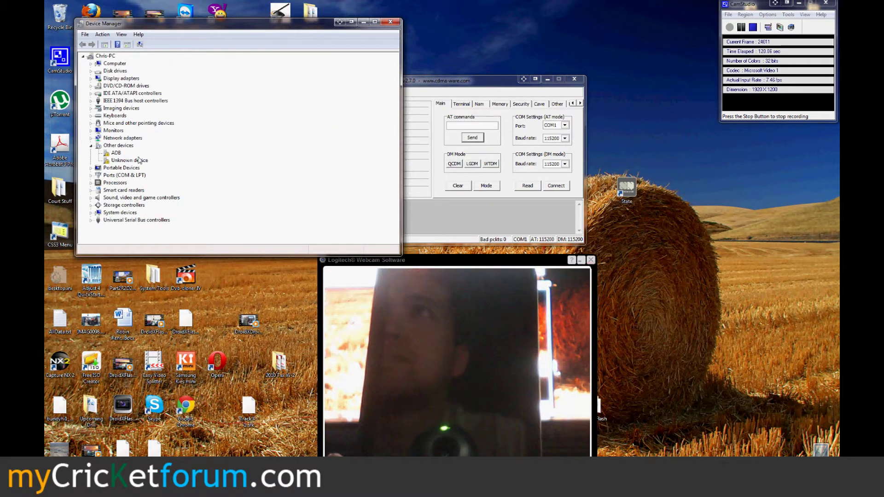
# Start a manual driver update for the ADB device, choosing to pick the driver from a list
pyautogui.doubleClick(116, 153)
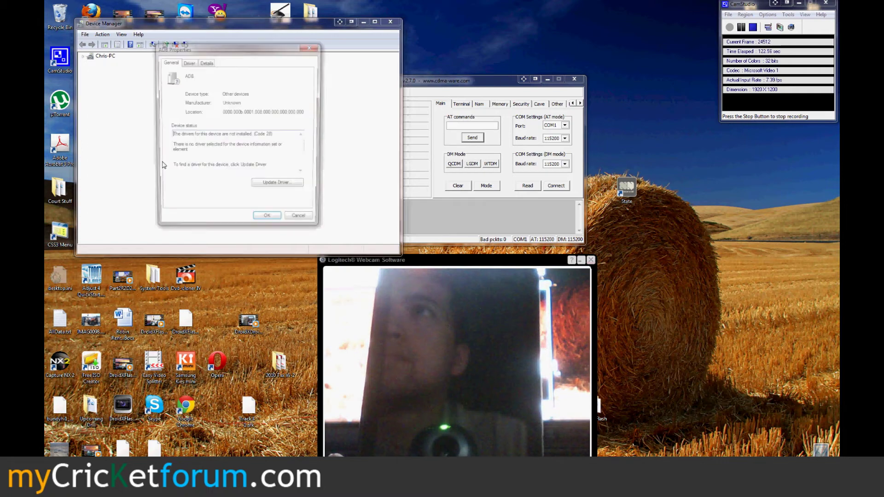
pyautogui.click(277, 183)
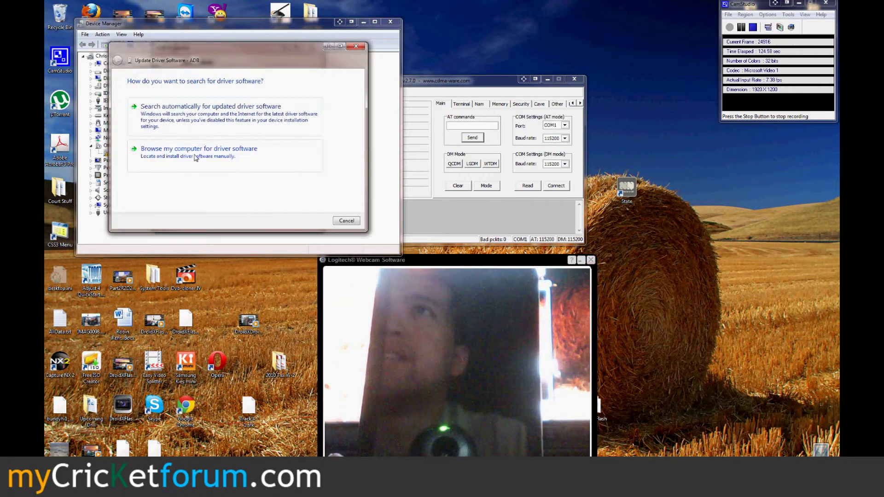
pyautogui.click(195, 158)
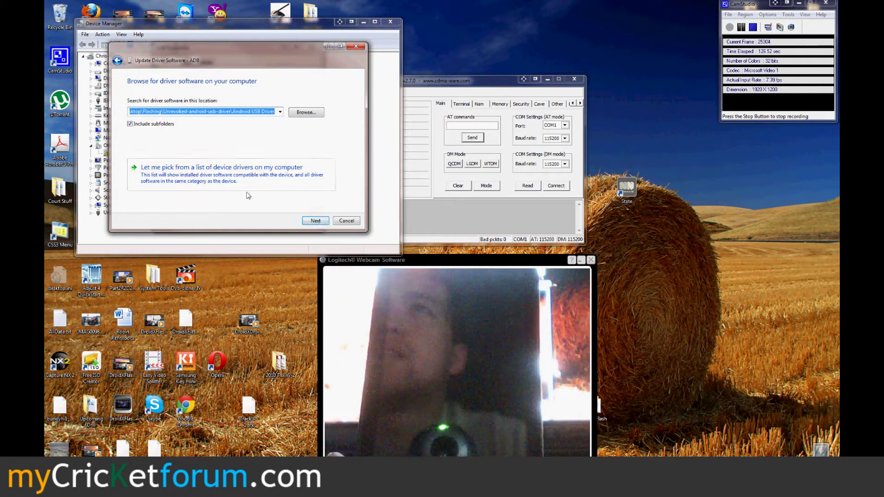
pyautogui.click(204, 177)
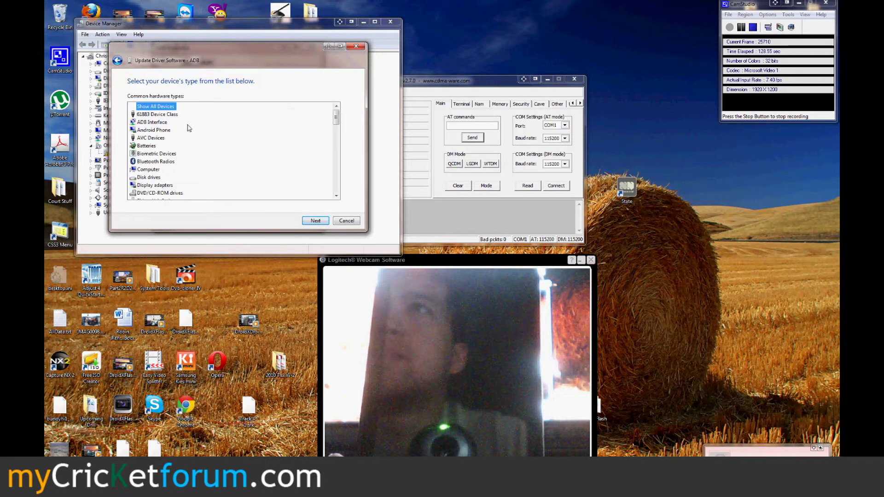
pyautogui.click(315, 221)
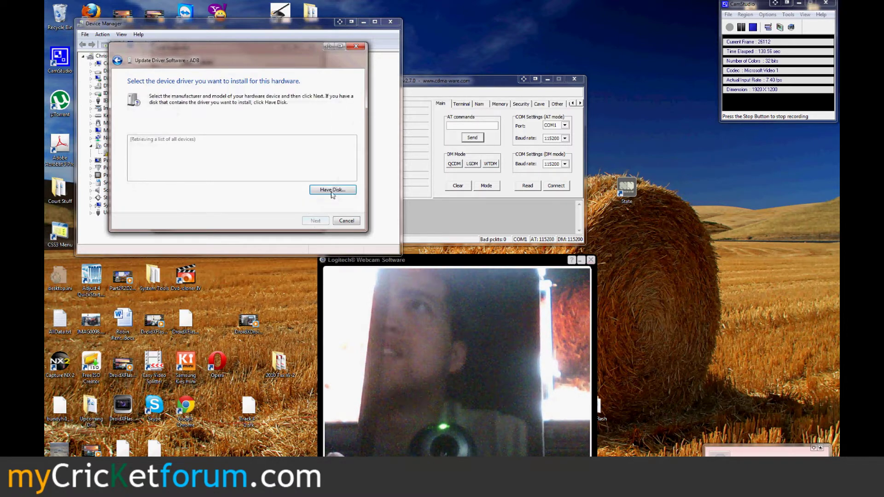
# Install the Android ADB Interface driver from android_winusb.inf, accepting the unsigned-driver warning
pyautogui.click(333, 190)
pyautogui.click(304, 175)
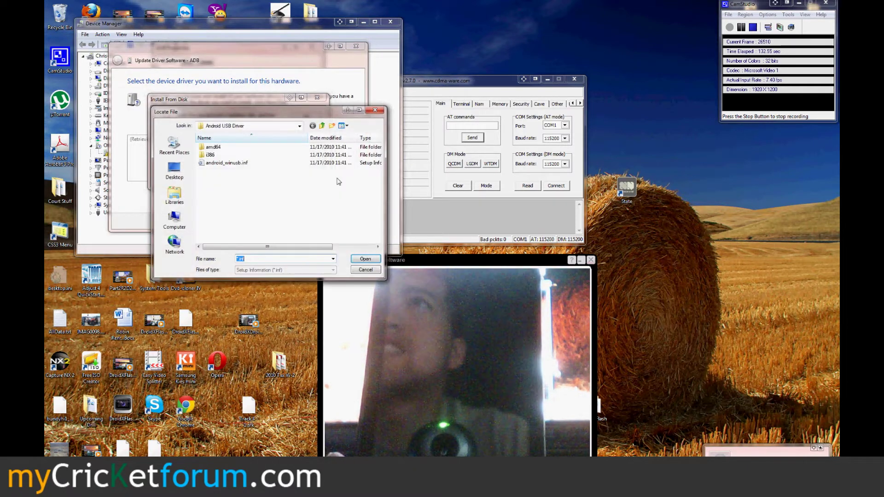
pyautogui.doubleClick(227, 163)
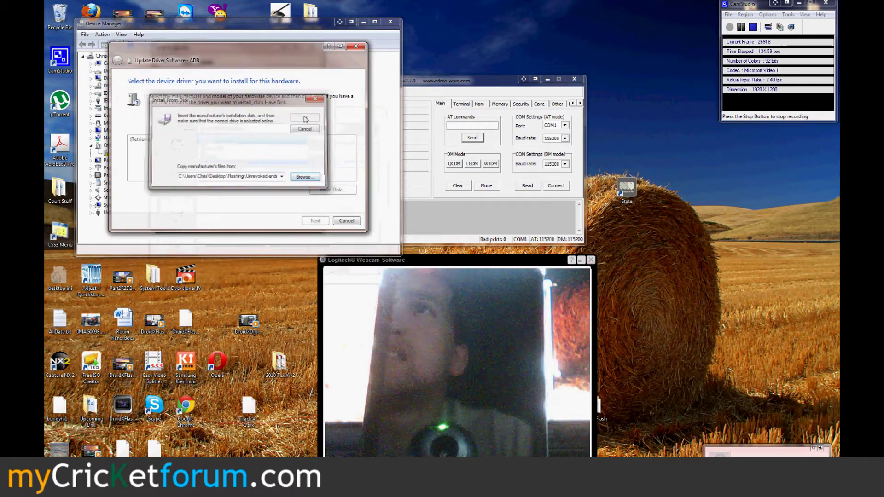
pyautogui.press('Return')
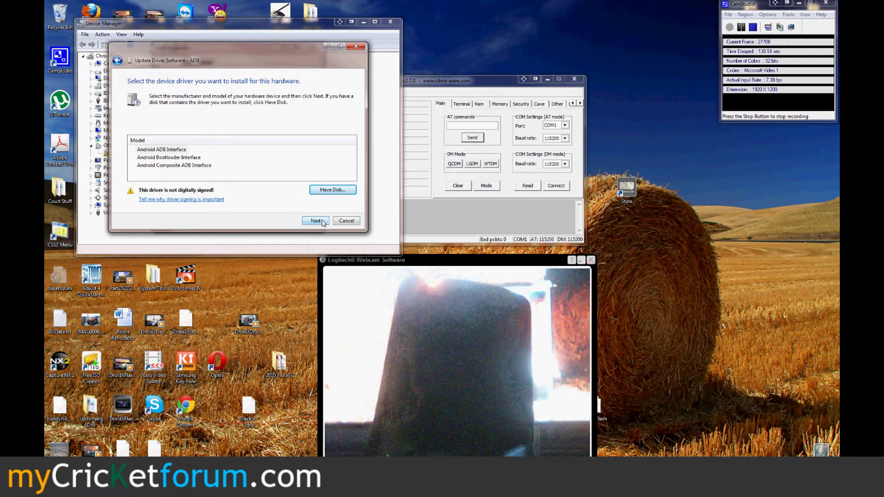
pyautogui.click(323, 223)
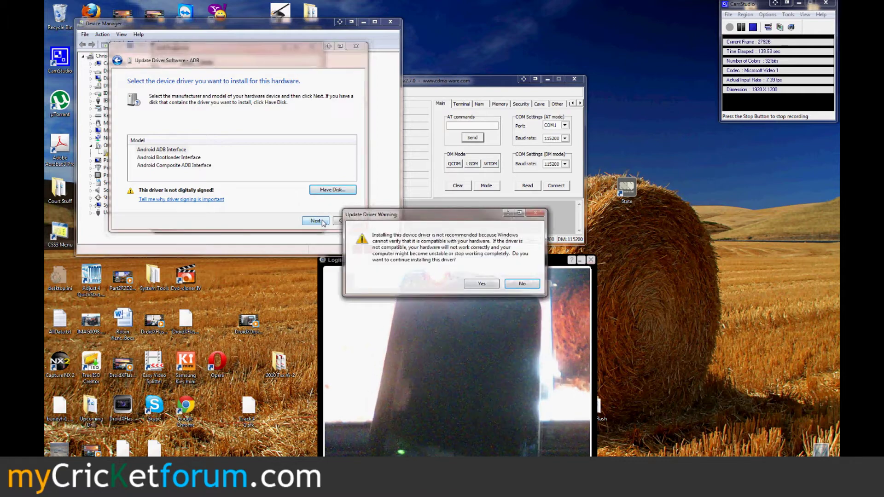
pyautogui.click(481, 284)
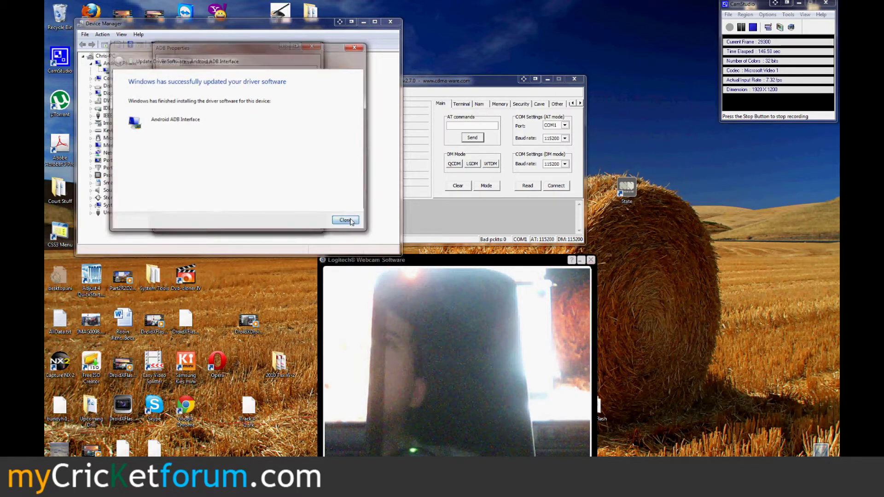
pyautogui.click(345, 221)
pyautogui.press('super')
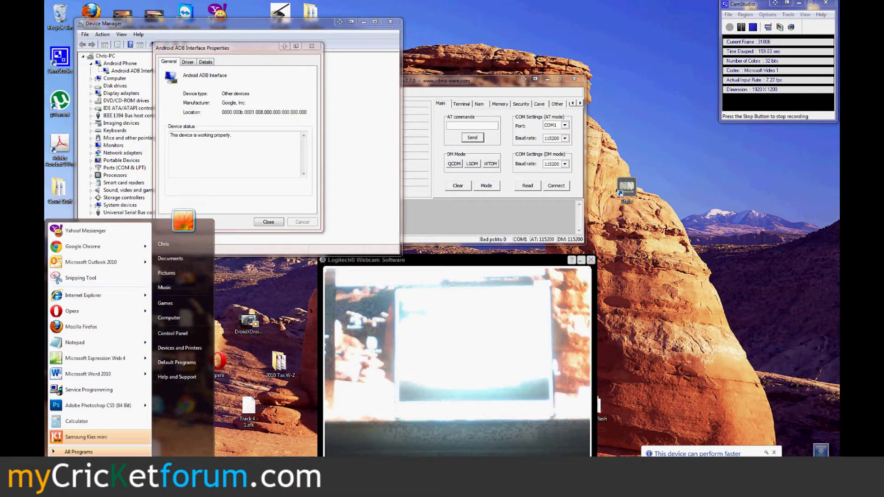
# Run adb install c:\android\rootexplorer.apk in the command prompt and rerun it once the device is found
pyautogui.click(87, 389)
pyautogui.write('adb install c:\\')
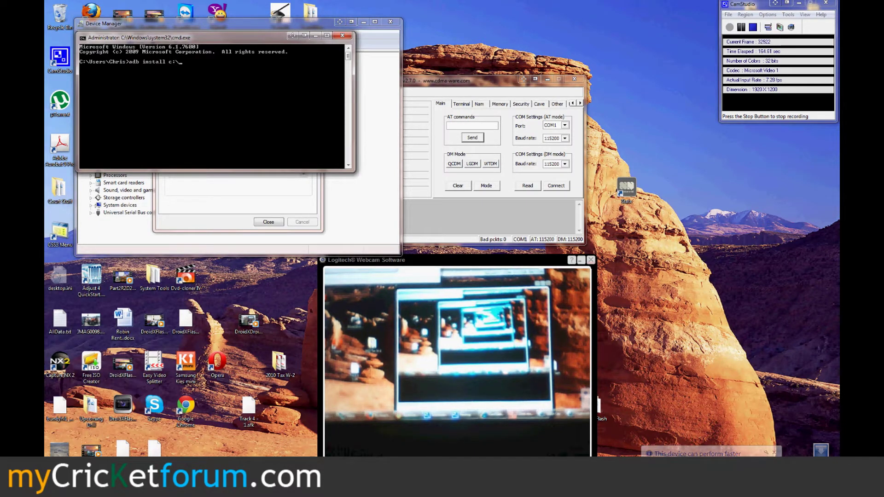
pyautogui.write('android\\root')
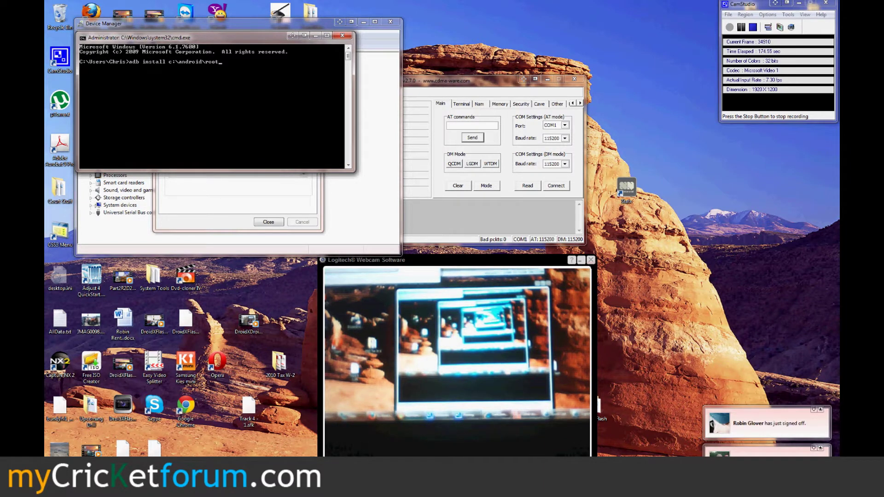
pyautogui.write('plorer.apk')
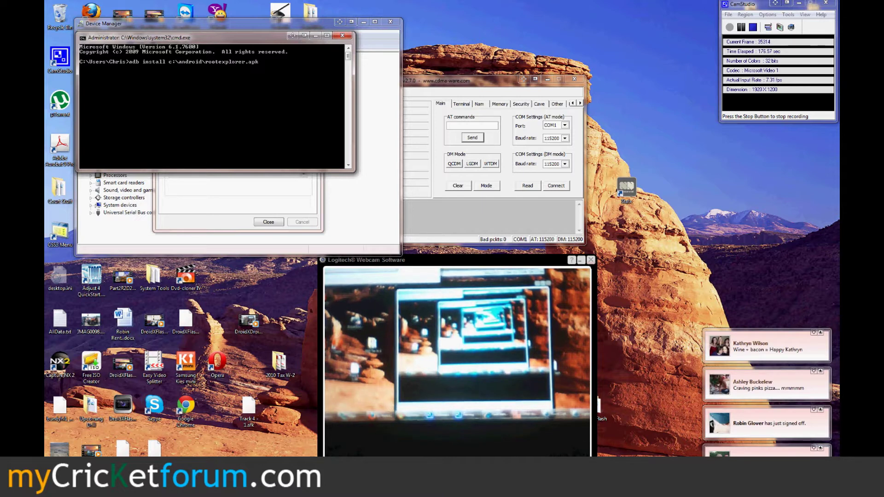
pyautogui.press('Return')
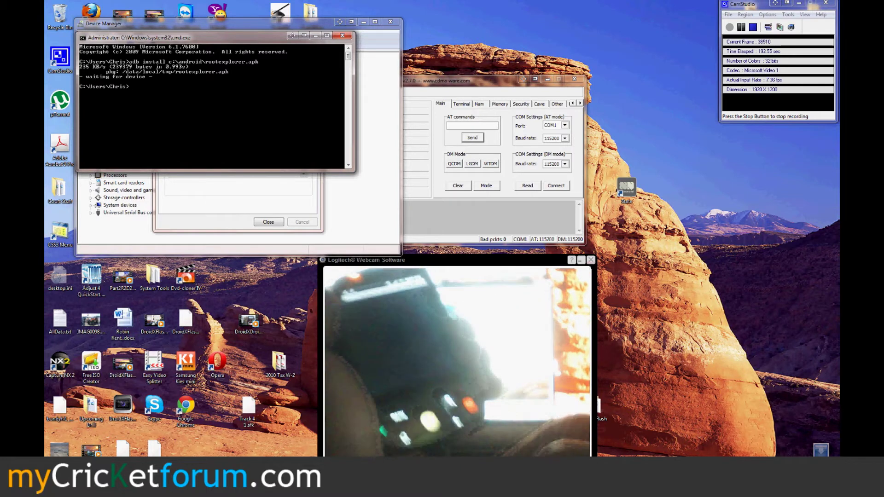
pyautogui.press('Up')
pyautogui.press('Return')
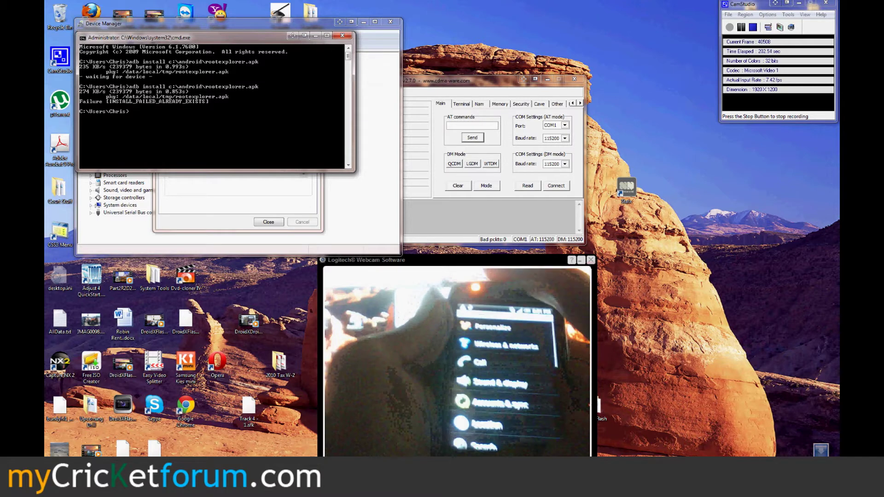
# Close the command prompt, change the HTC Diagnostic Interface port from COM6 to COM15, and close Device Manager
pyautogui.click(342, 35)
pyautogui.click(264, 222)
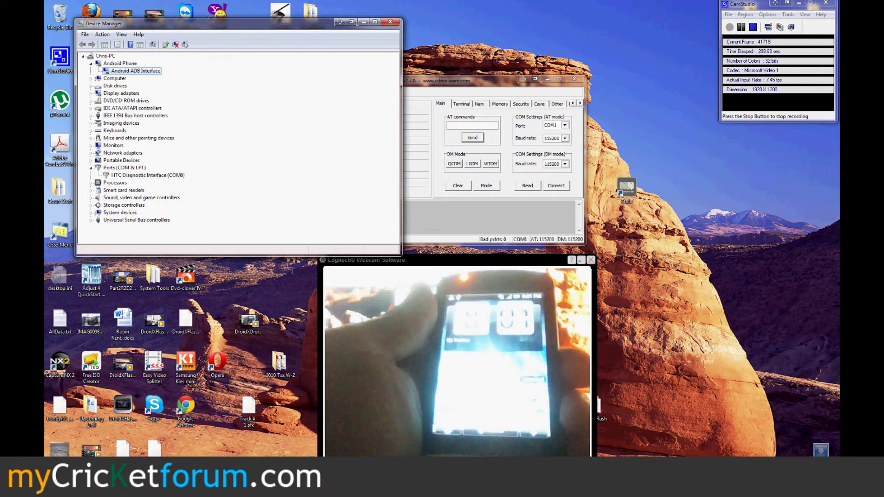
pyautogui.doubleClick(184, 175)
pyautogui.click(194, 62)
pyautogui.click(252, 159)
pyautogui.click(229, 162)
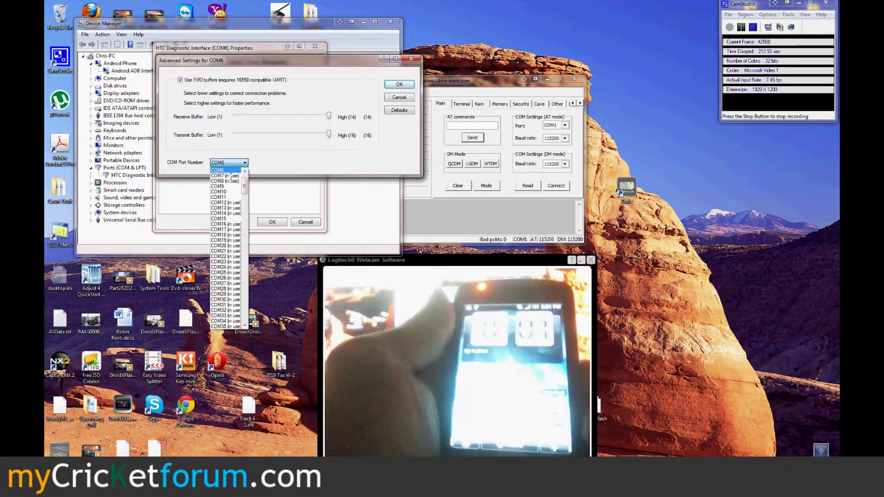
pyautogui.scroll(-3, 245, 188)
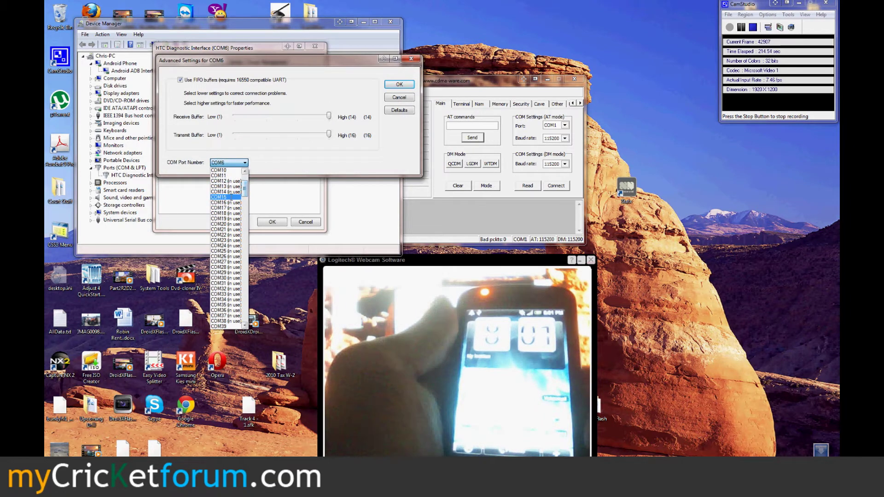
pyautogui.click(233, 197)
pyautogui.click(399, 84)
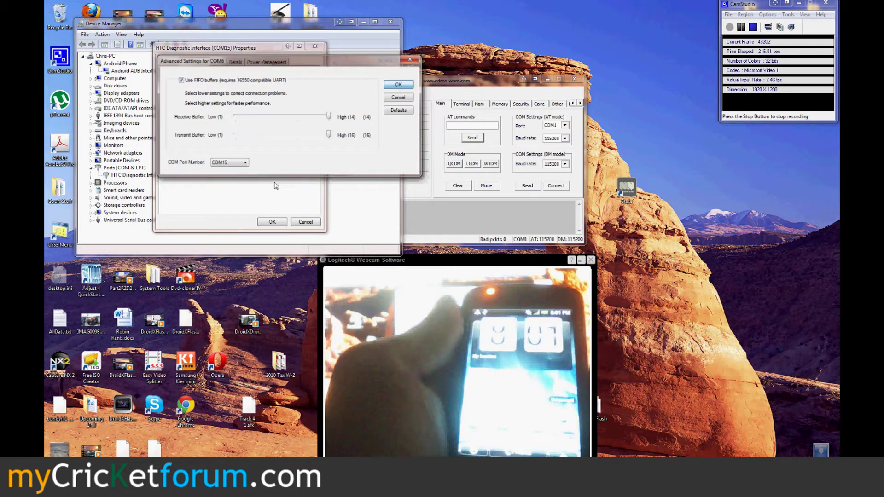
pyautogui.click(277, 223)
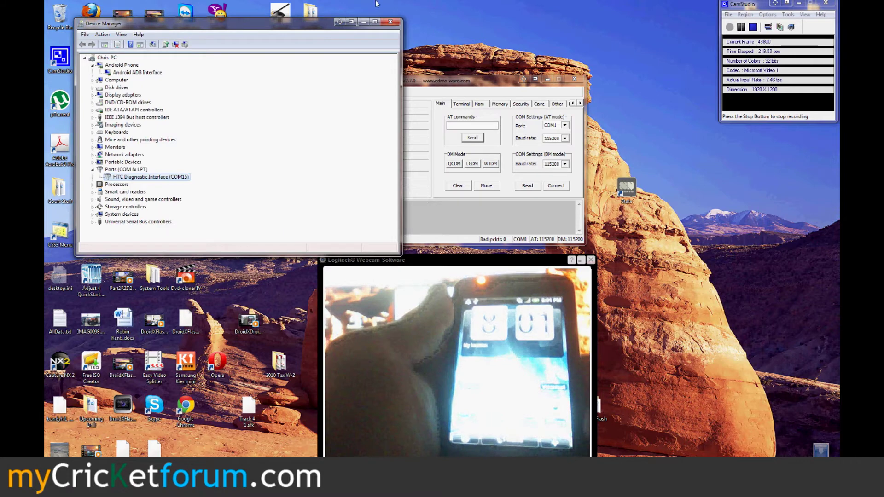
pyautogui.click(390, 23)
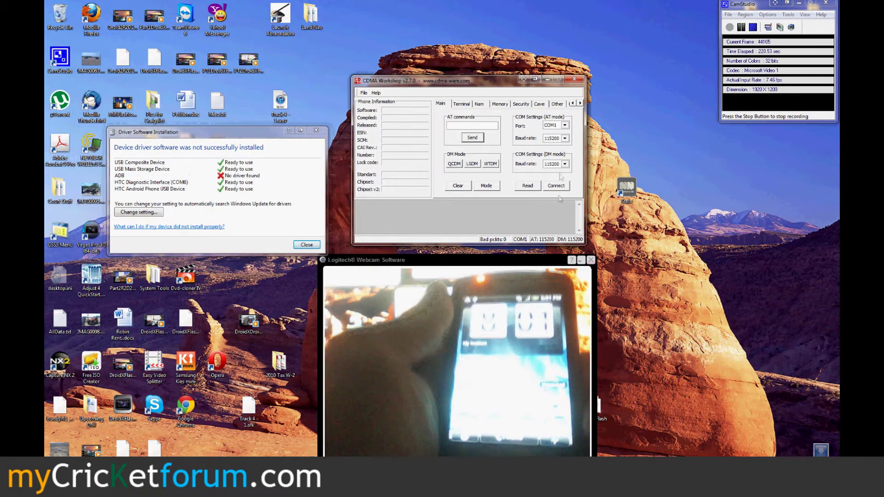
# Set the AT-mode port to COM15 and connect, dismissing the driver and USB warnings; COM15 is reported missing
pyautogui.click(564, 125)
pyautogui.moveTo(566, 138); pyautogui.dragTo(568, 161)
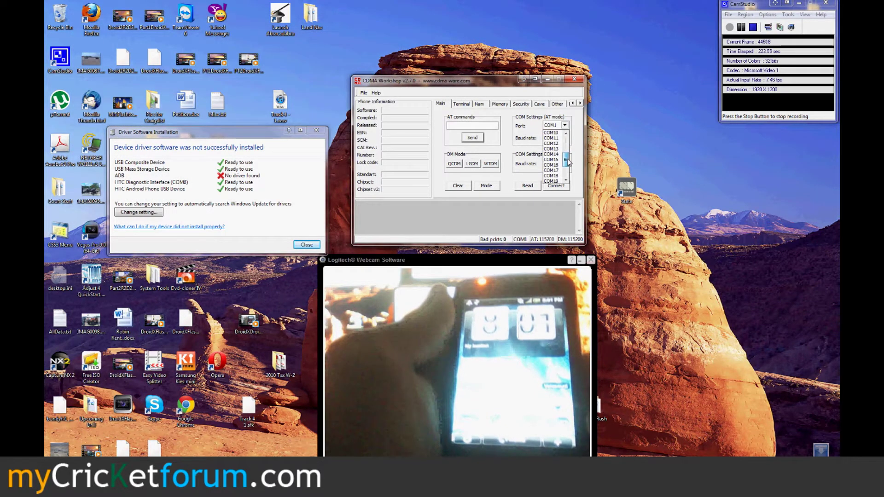
pyautogui.click(551, 159)
pyautogui.click(555, 186)
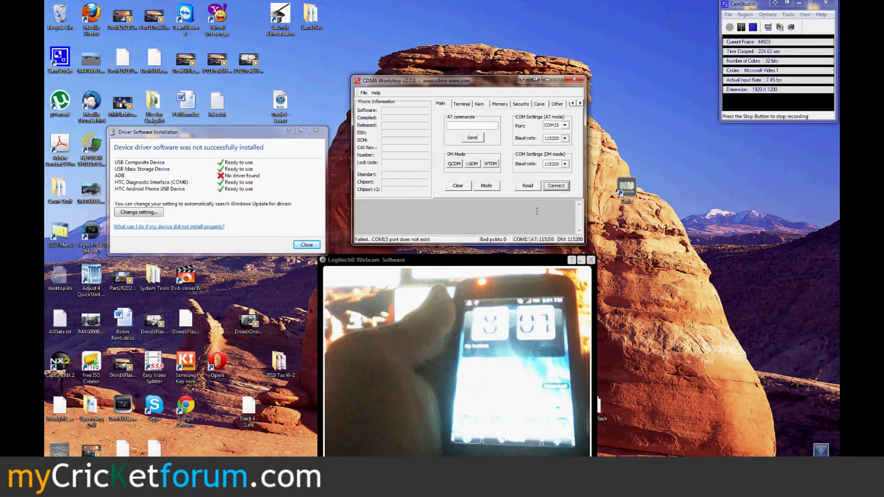
pyautogui.click(307, 244)
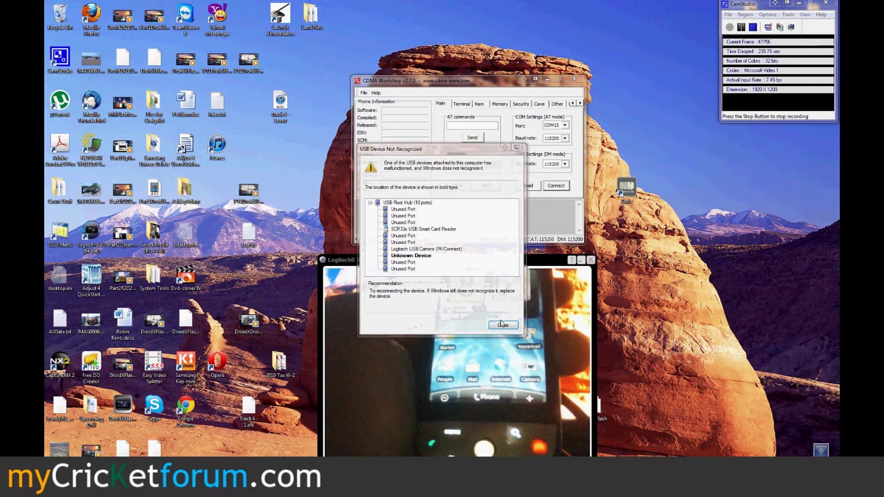
pyautogui.click(550, 187)
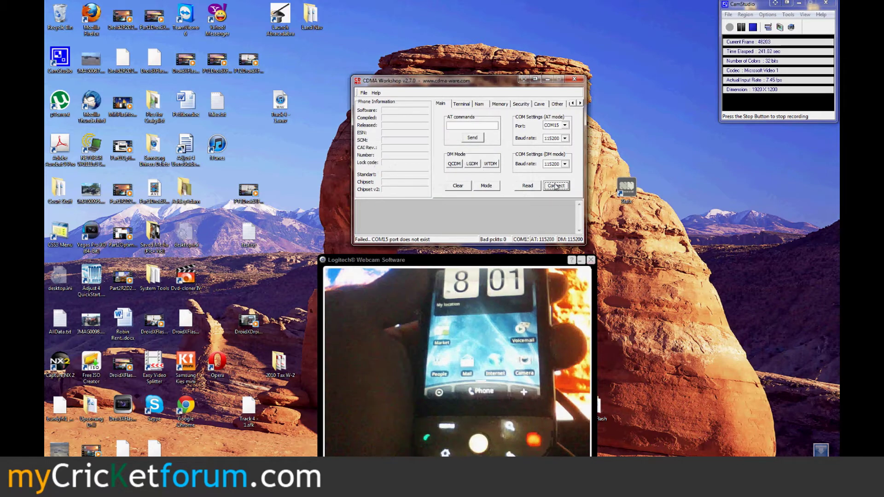
pyautogui.press('super')
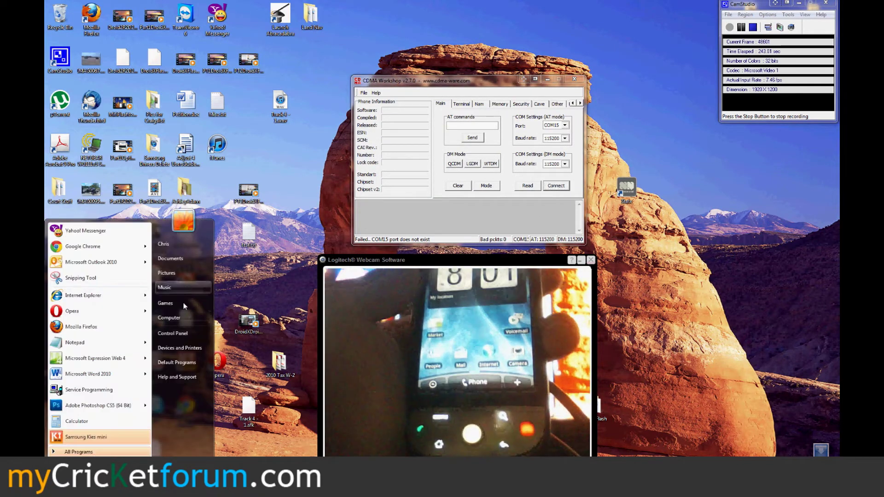
# Reopen Device Manager, inspect the Unknown device, and expand Ports to find HTC Diagnostic Interface (COM15)
pyautogui.rightClick(181, 320)
pyautogui.click(221, 387)
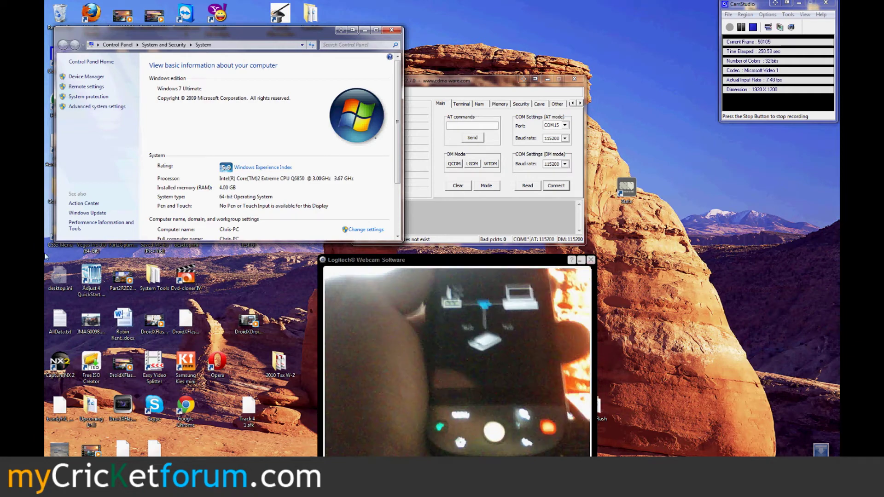
pyautogui.click(92, 77)
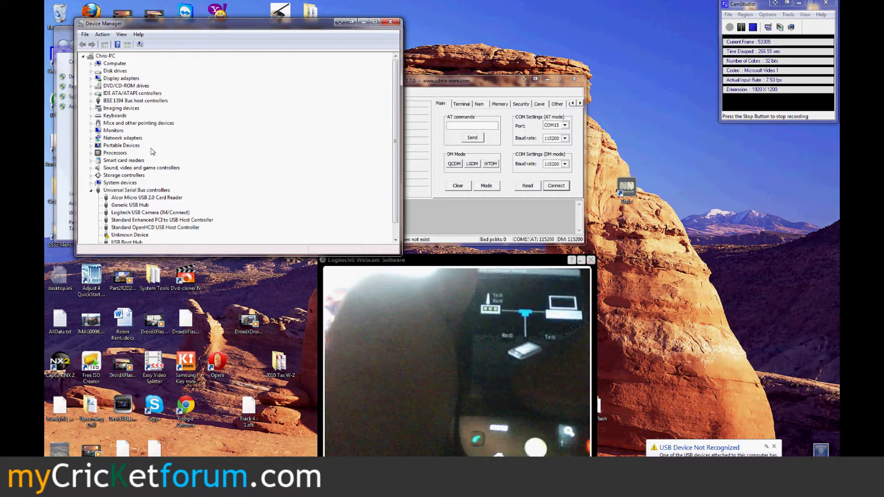
pyautogui.doubleClick(128, 234)
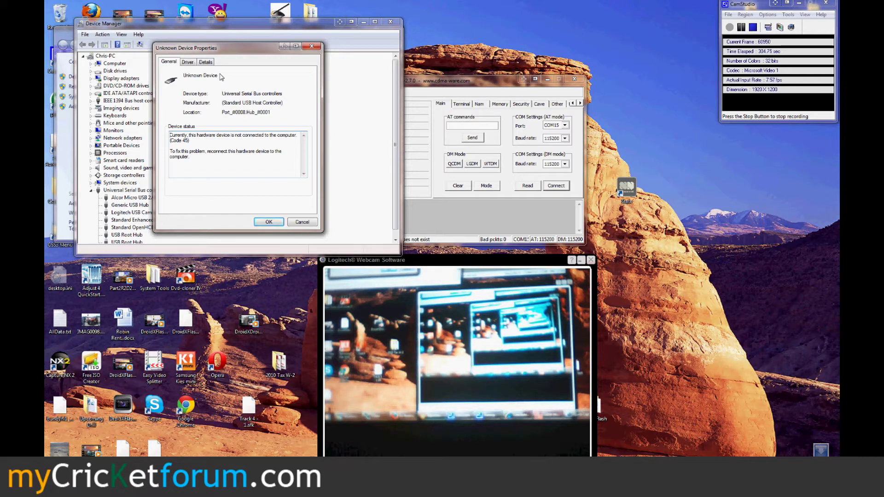
pyautogui.click(269, 222)
pyautogui.click(91, 160)
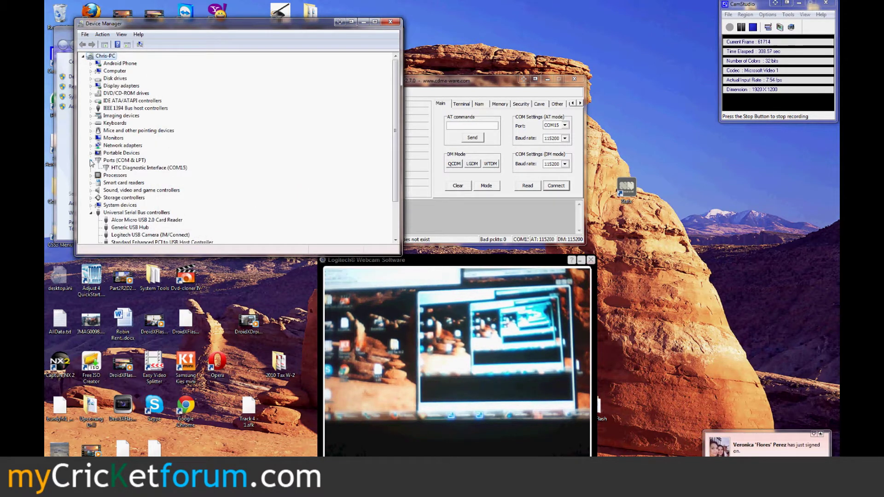
# Connect on COM15, close Device Manager, read the phone information, and show the Security settings
pyautogui.click(556, 185)
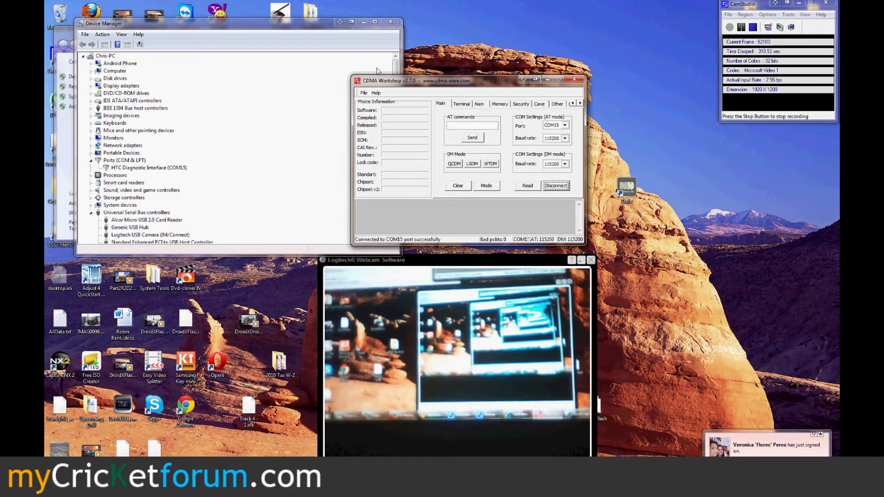
pyautogui.click(390, 22)
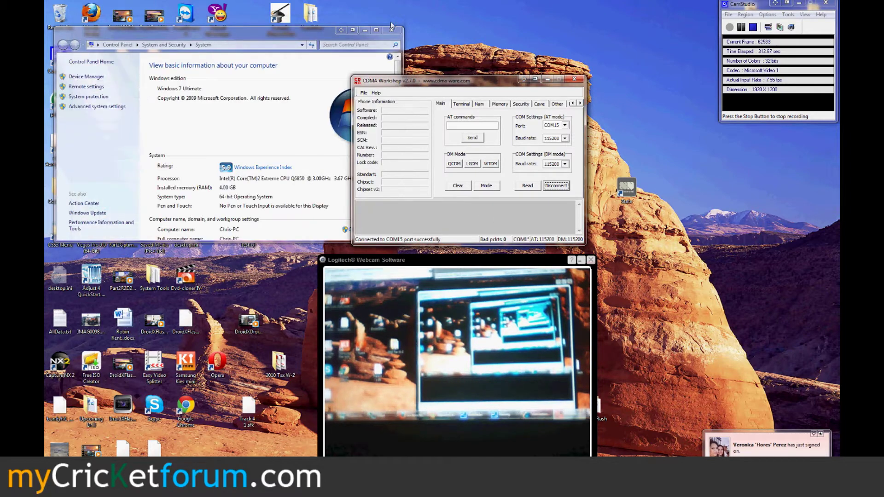
pyautogui.click(527, 185)
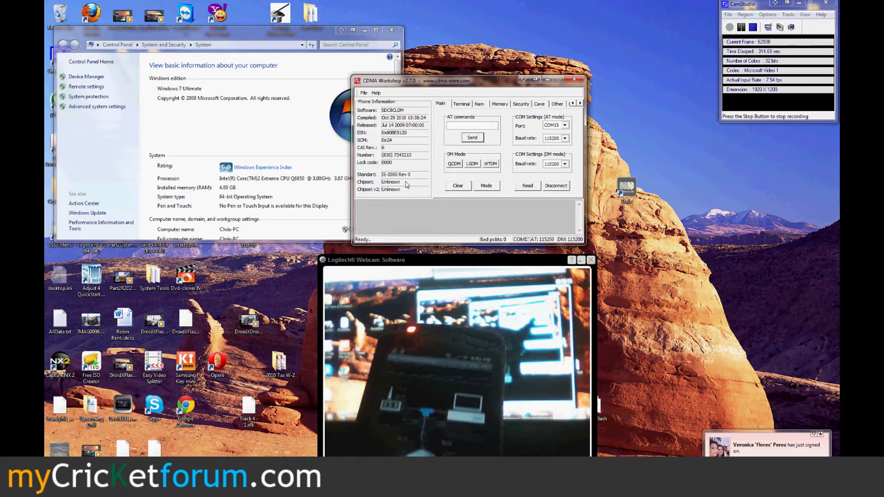
pyautogui.click(521, 104)
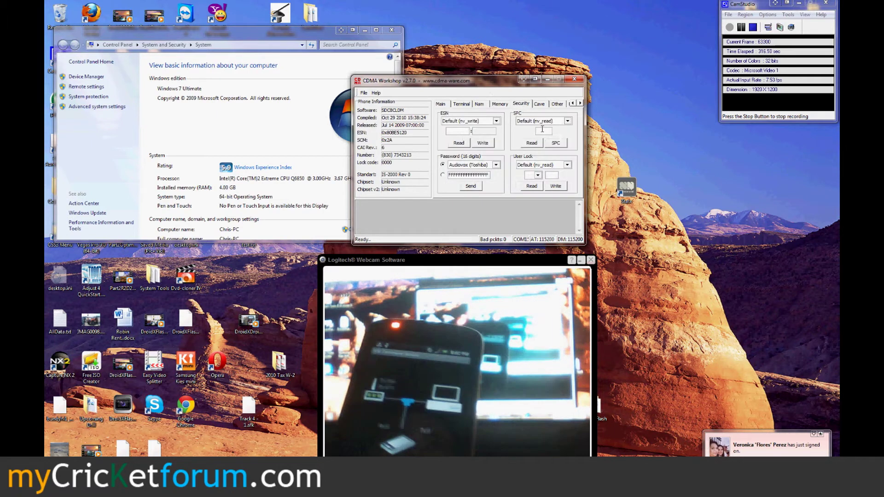
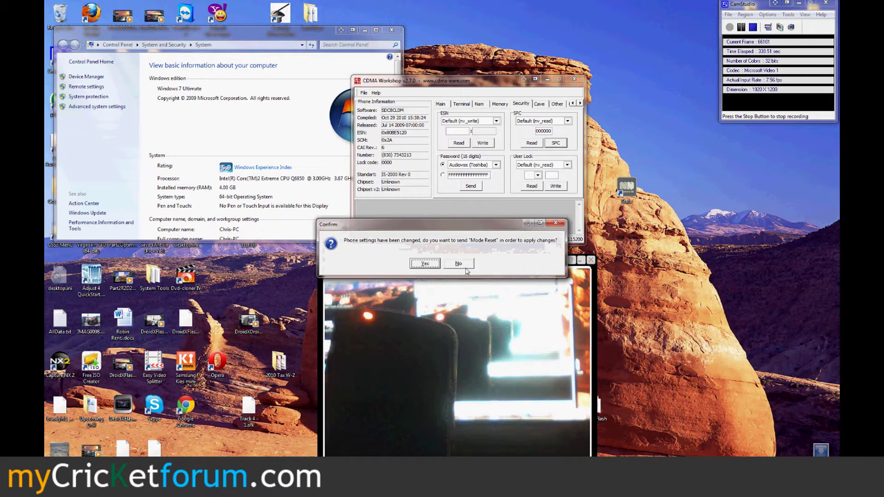
# Decline the mode reset so CDMA Workshop closes, then bring up the Start menu
pyautogui.click(461, 267)
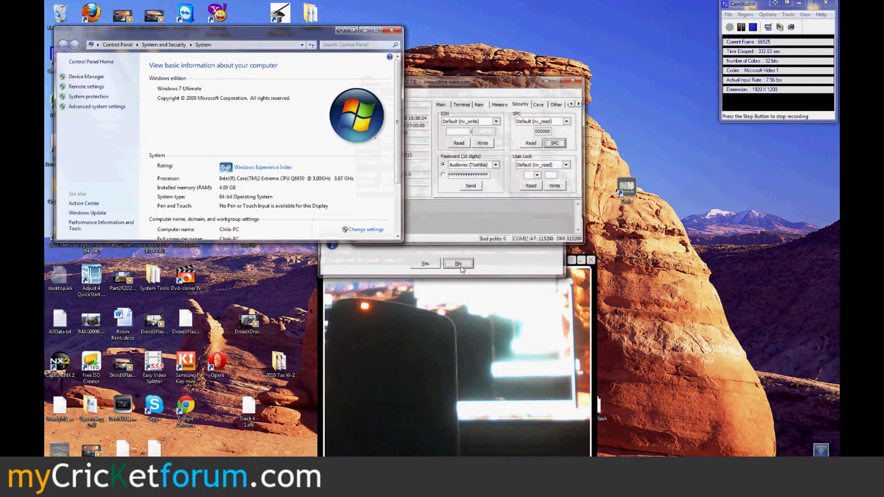
pyautogui.press('super')
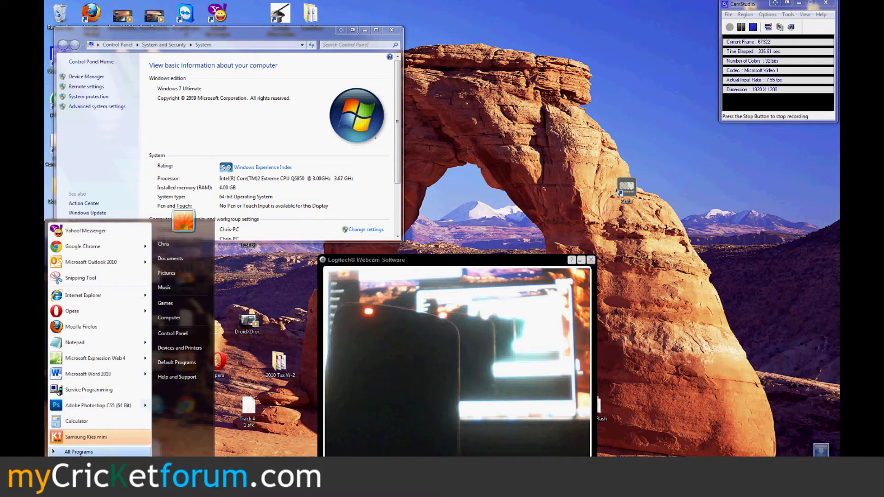
# Launch Service Programming, accept the connected phone past both COM15 warnings, and start reading settings
pyautogui.click(74, 390)
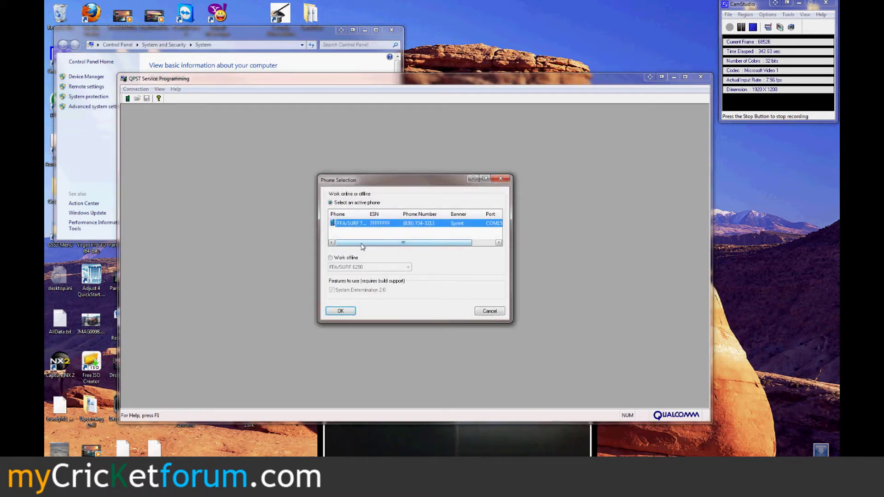
pyautogui.click(341, 311)
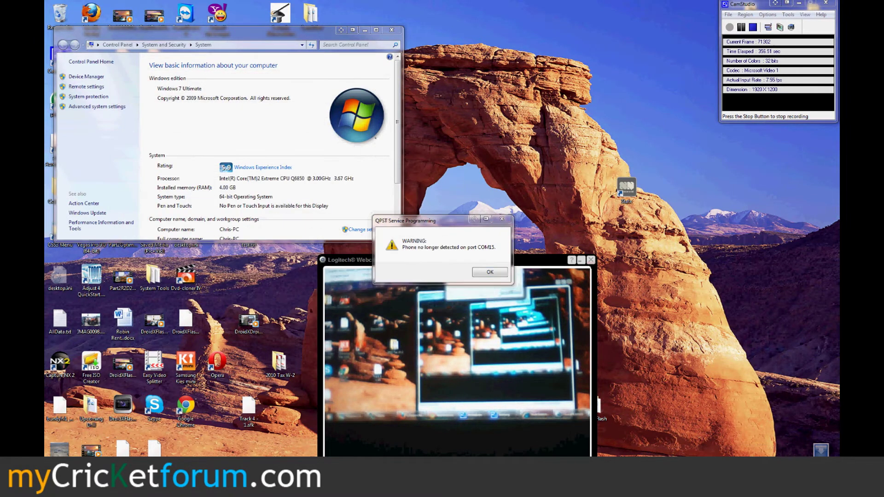
pyautogui.click(486, 274)
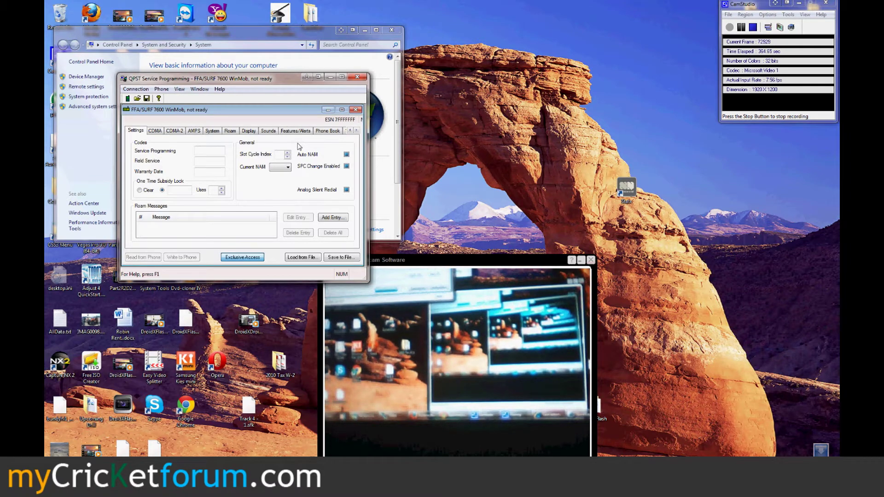
pyautogui.click(479, 272)
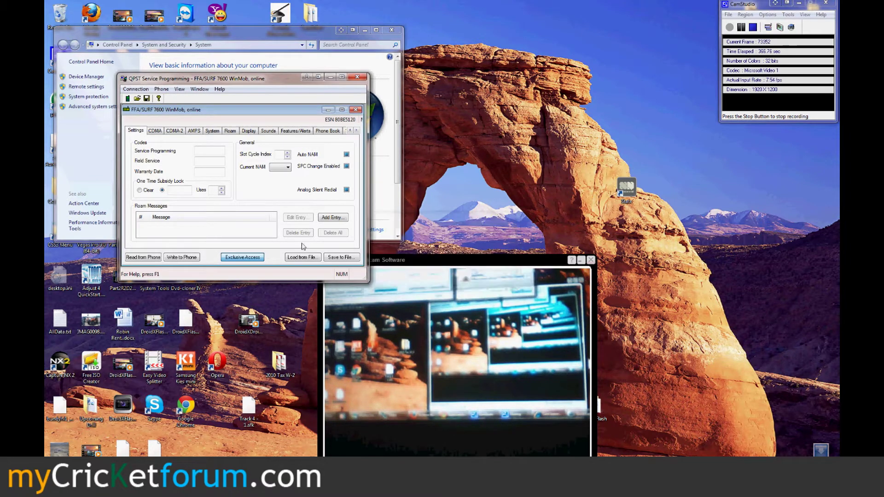
pyautogui.click(144, 257)
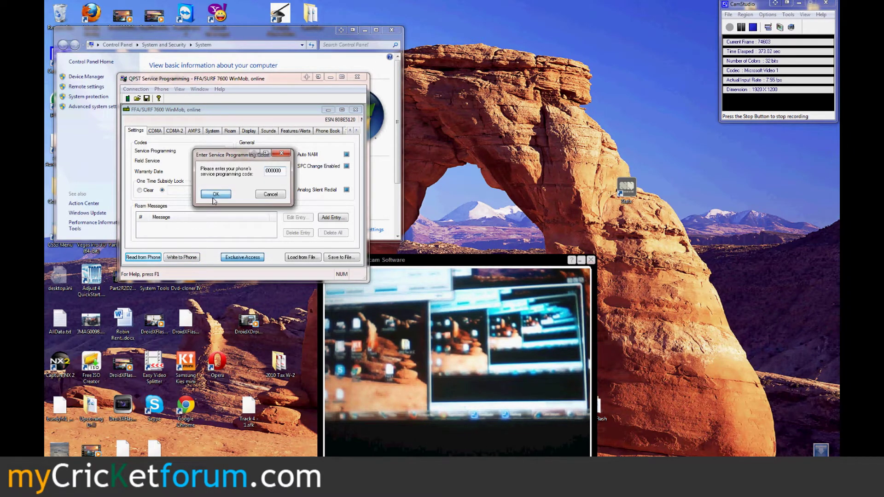
# Load the phone's settings and enter the new phone number as NAM 1's Directory # and IMSI_S
pyautogui.click(215, 194)
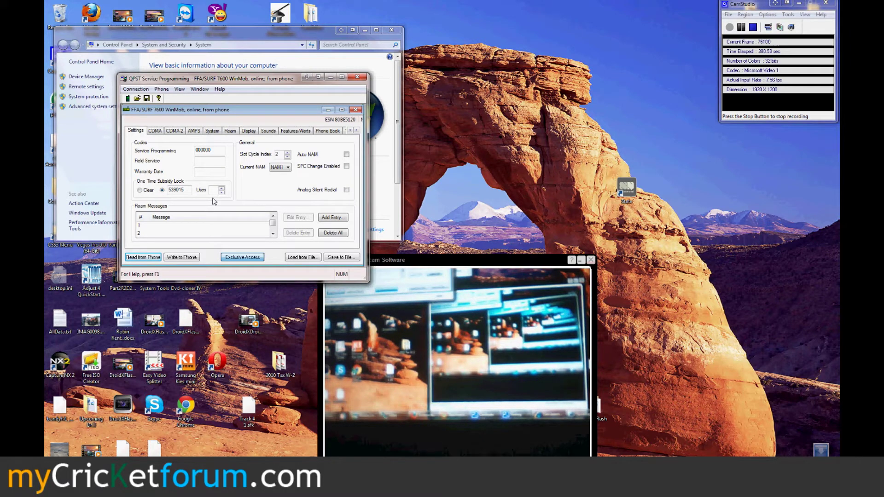
pyautogui.click(156, 131)
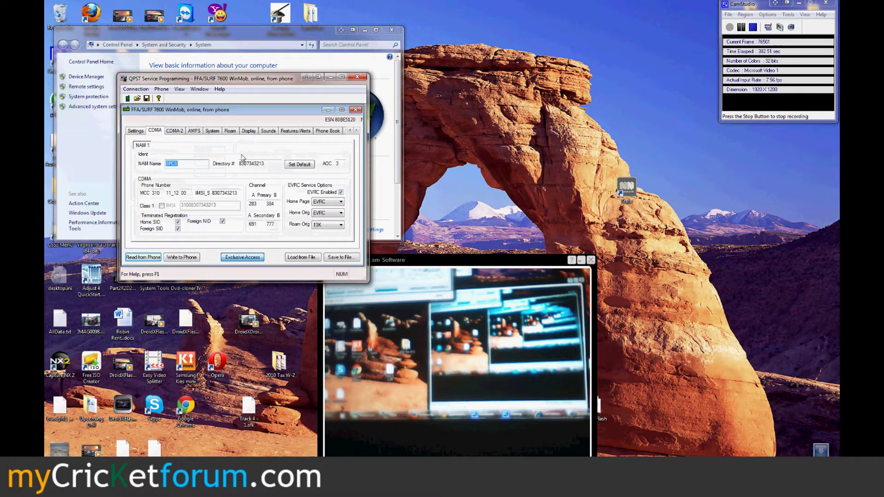
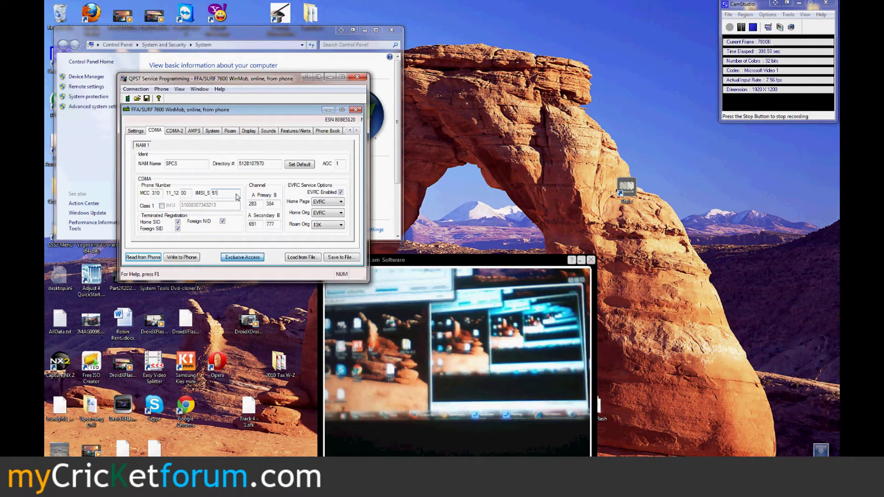
pyautogui.click(237, 197)
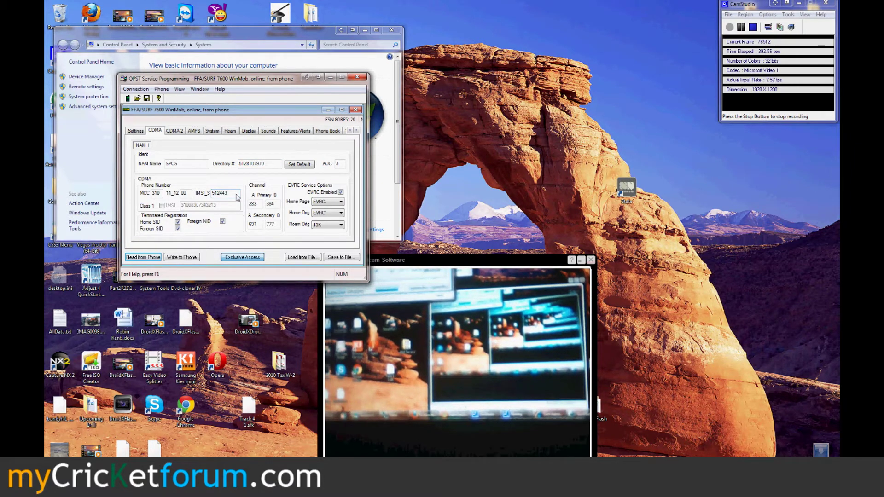
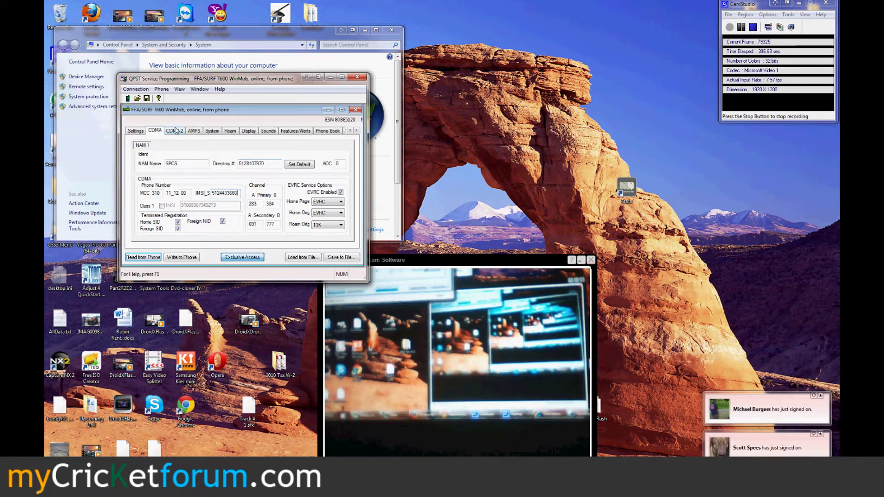
# Load the Cricket roaming list file as the preferred roaming list on the Roam tab
pyautogui.click(230, 131)
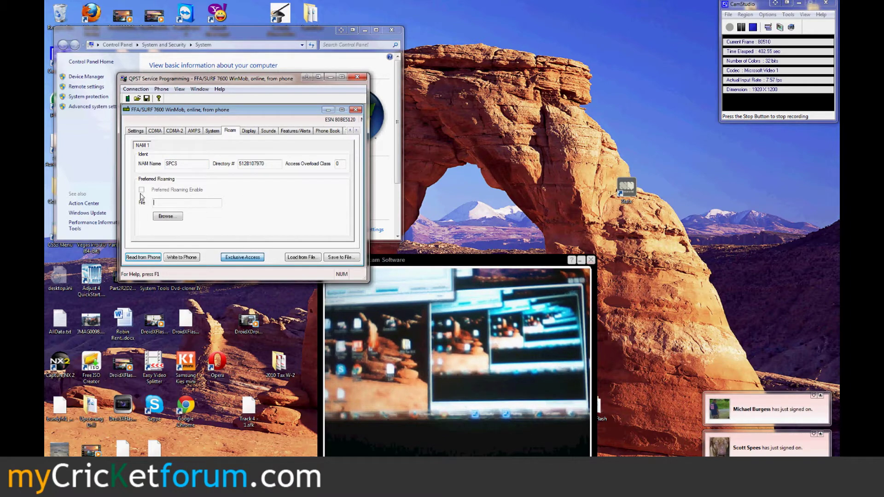
pyautogui.click(168, 217)
pyautogui.click(277, 209)
pyautogui.doubleClick(277, 209)
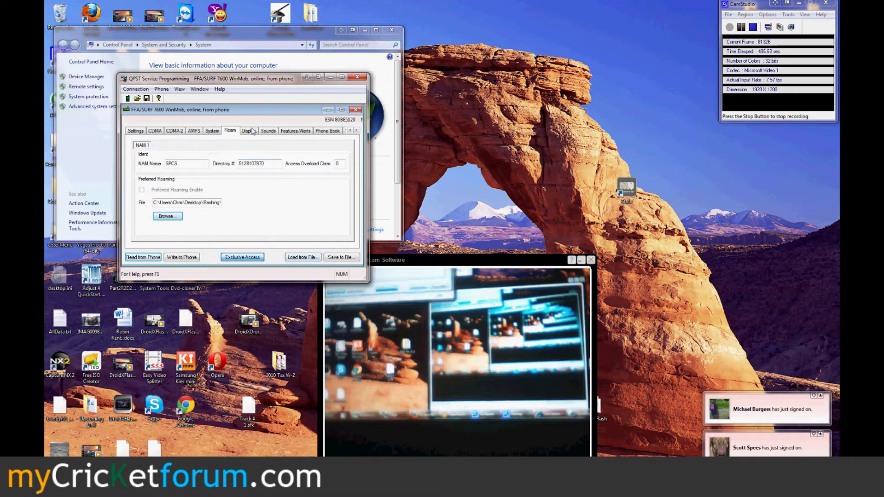
# On the M.IP tab, change Mobile IP Behavior from Mob IP only to Simple IP only
pyautogui.click(356, 131)
pyautogui.click(356, 131)
pyautogui.click(357, 130)
pyautogui.click(357, 130)
pyautogui.click(356, 131)
pyautogui.click(356, 130)
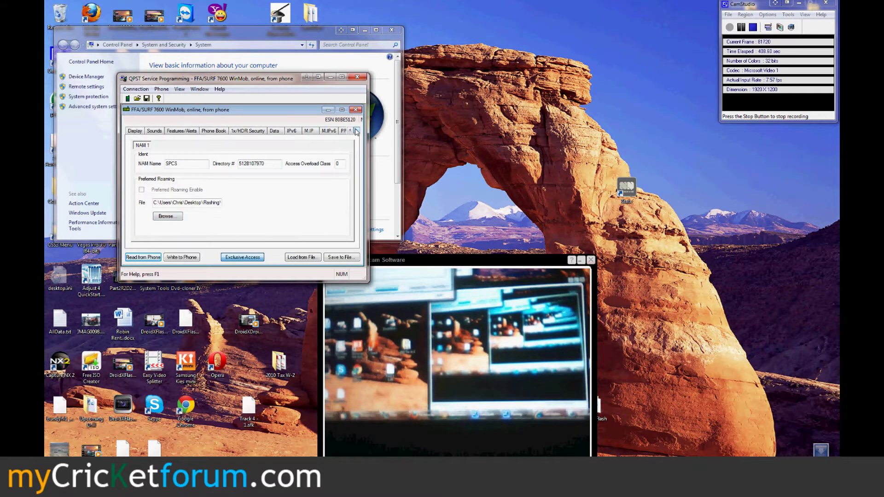
pyautogui.click(308, 131)
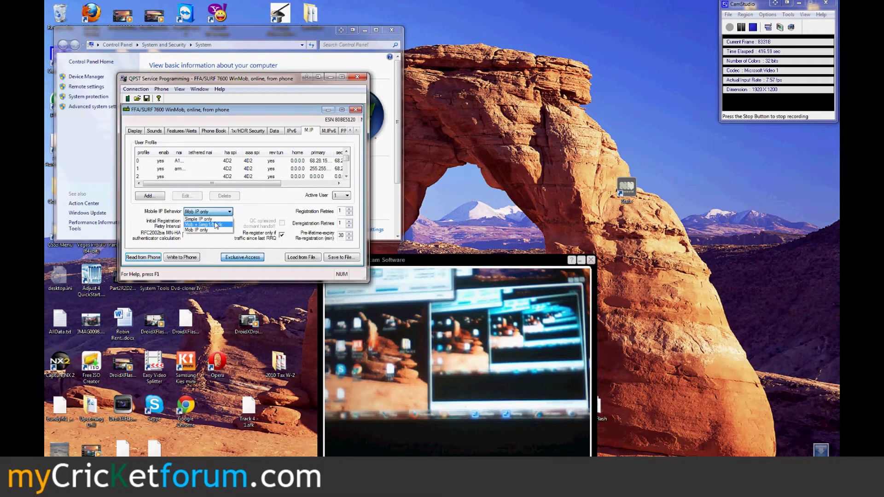
pyautogui.click(347, 195)
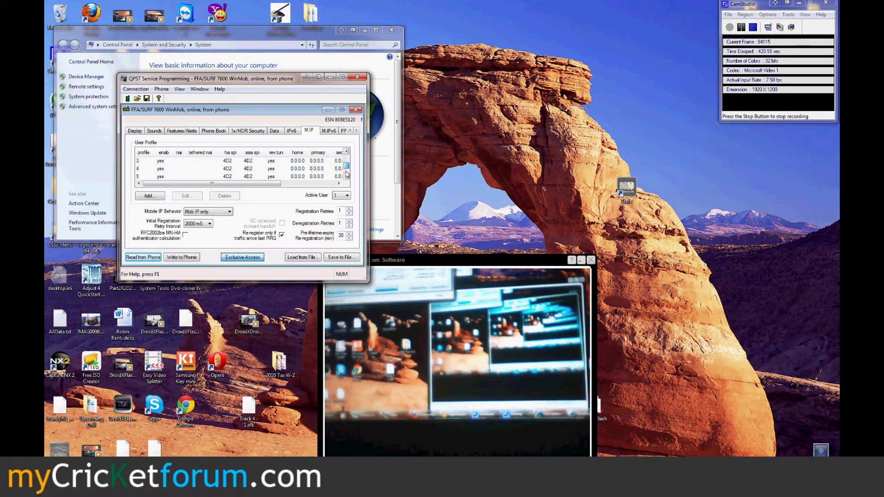
pyautogui.click(203, 213)
pyautogui.click(216, 220)
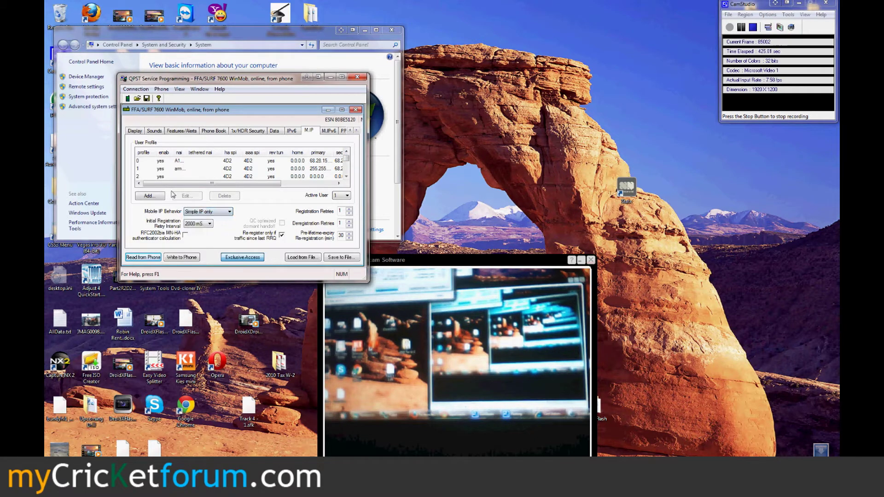
# Set Mobile IP profile 1's NAI to the phone's mycricket.com address and copy it into Tethered NAI
pyautogui.doubleClick(177, 164)
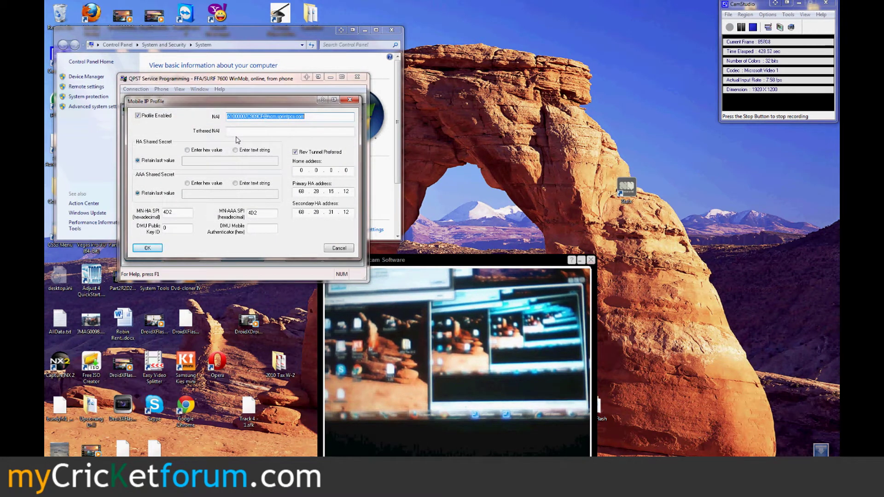
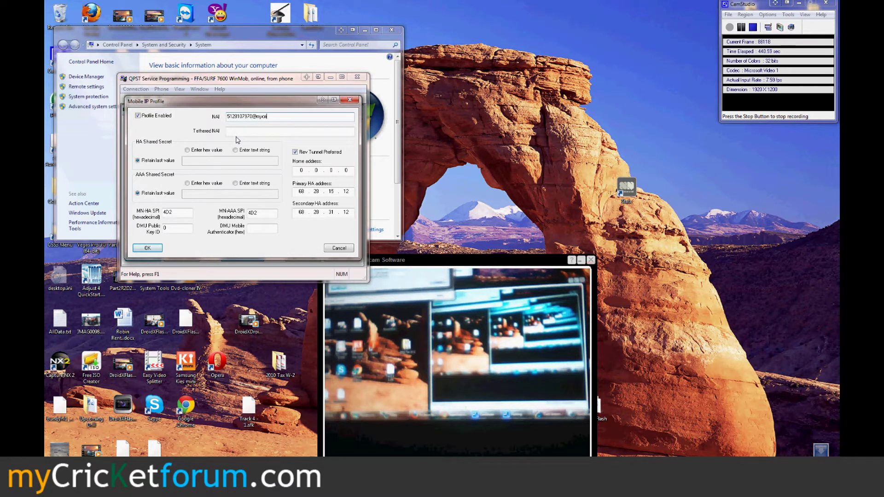
pyautogui.press('Tab')
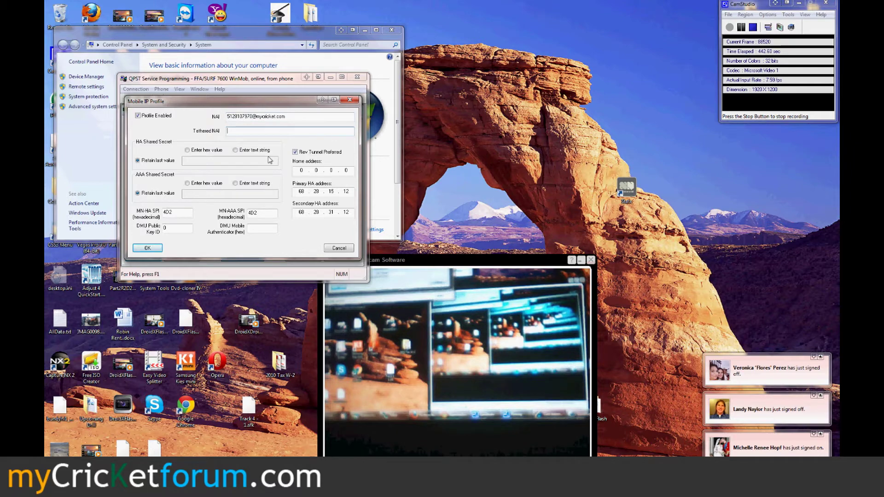
pyautogui.hotkey('shift', 'Tab')
pyautogui.hotkey('ctrl', 'c')
pyautogui.press('Tab')
pyautogui.hotkey('ctrl', 'v')
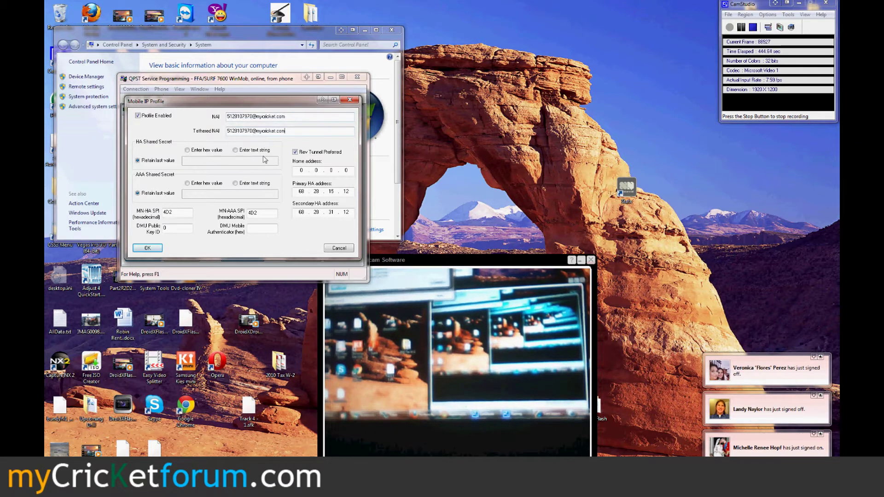
# Switch the HA and AAA shared secrets to text and enter the secret values
pyautogui.click(255, 150)
pyautogui.click(253, 161)
pyautogui.write('d')
pyautogui.write('ricket')
pyautogui.click(255, 183)
pyautogui.click(259, 194)
pyautogui.write('cricket')
# Zero the Primary and Secondary HA addresses to 0.0.0.0 and save the profile
pyautogui.doubleClick(301, 193)
pyautogui.write('0')
pyautogui.doubleClick(316, 192)
pyautogui.write('0')
pyautogui.doubleClick(331, 191)
pyautogui.write('0')
pyautogui.doubleClick(345, 192)
pyautogui.write('0')
pyautogui.doubleClick(301, 212)
pyautogui.write('0')
pyautogui.doubleClick(345, 213)
pyautogui.write('0')
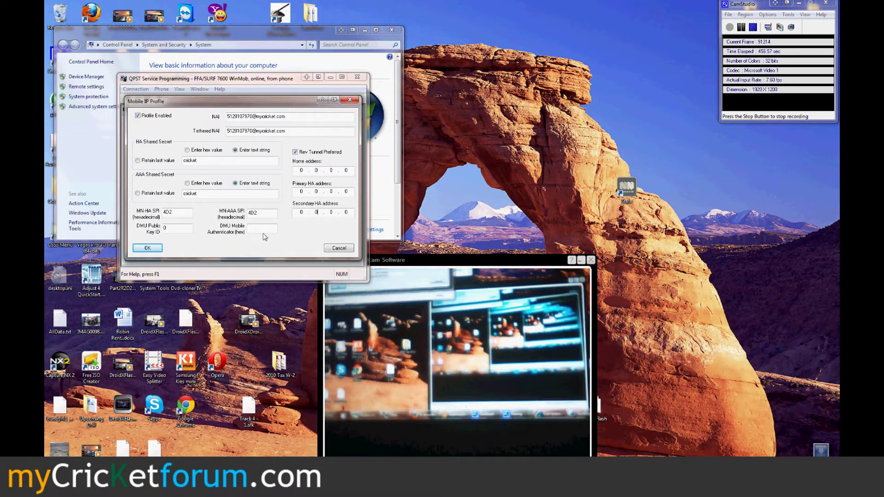
pyautogui.click(147, 248)
# Reopen profile 1, paste the mycricket.com address into NAI and Tethered NAI, and re-enter the secrets
pyautogui.click(203, 170)
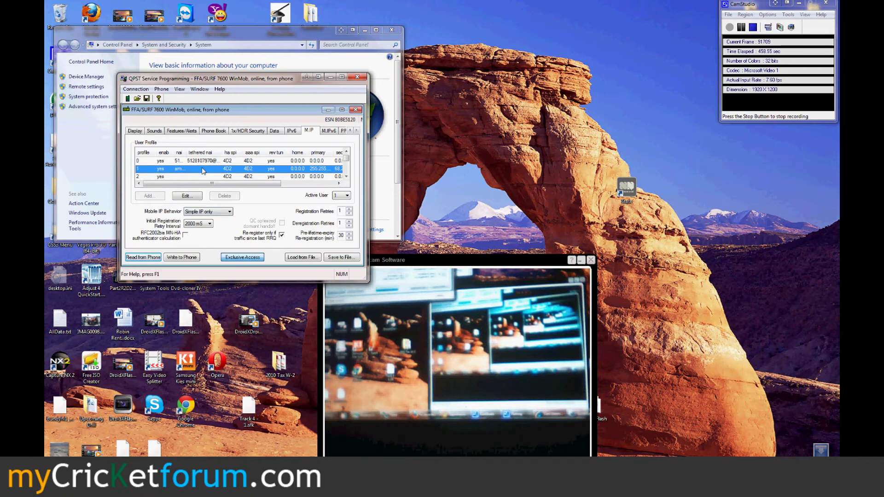
pyautogui.doubleClick(202, 171)
pyautogui.hotkey('ctrl', 'v')
pyautogui.click(303, 132)
pyautogui.hotkey('ctrl', 'v')
pyautogui.click(249, 151)
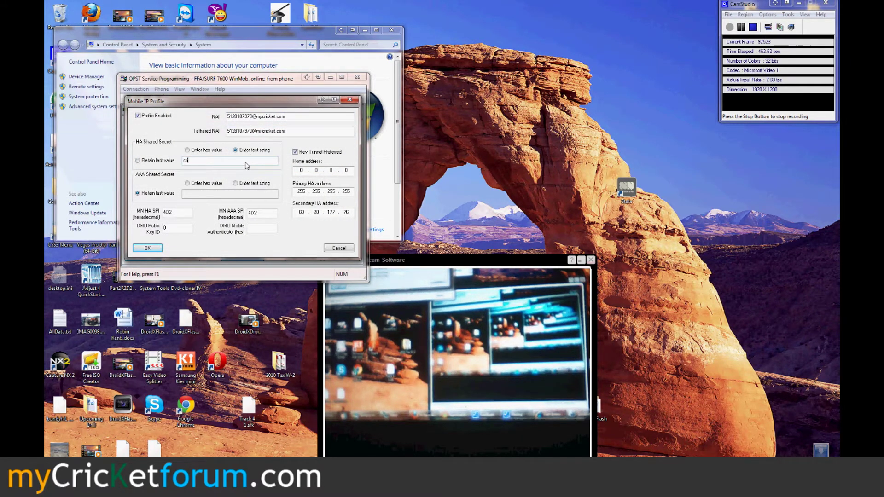
pyautogui.click(242, 195)
pyautogui.write('cricket')
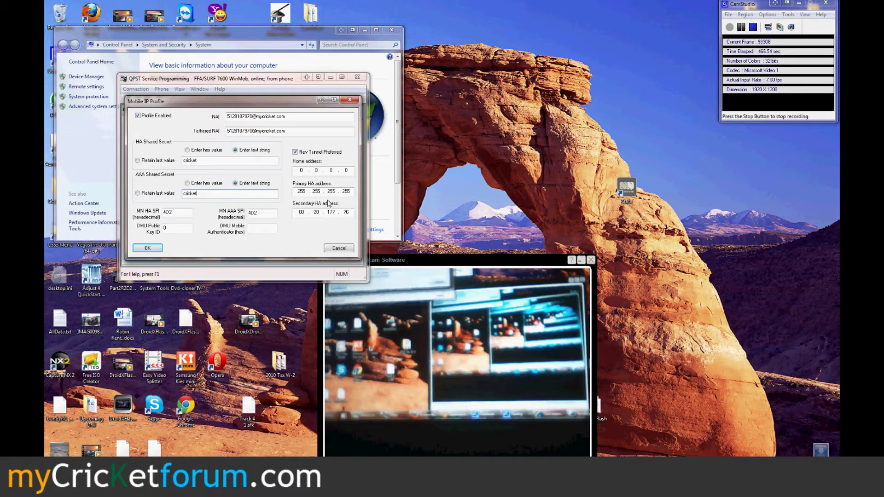
# Set both HA addresses to 0.0.0.0 again and save profile 1
pyautogui.doubleClick(302, 191)
pyautogui.write('0.0.0')
pyautogui.doubleClick(303, 212)
pyautogui.write('0.0.0.0')
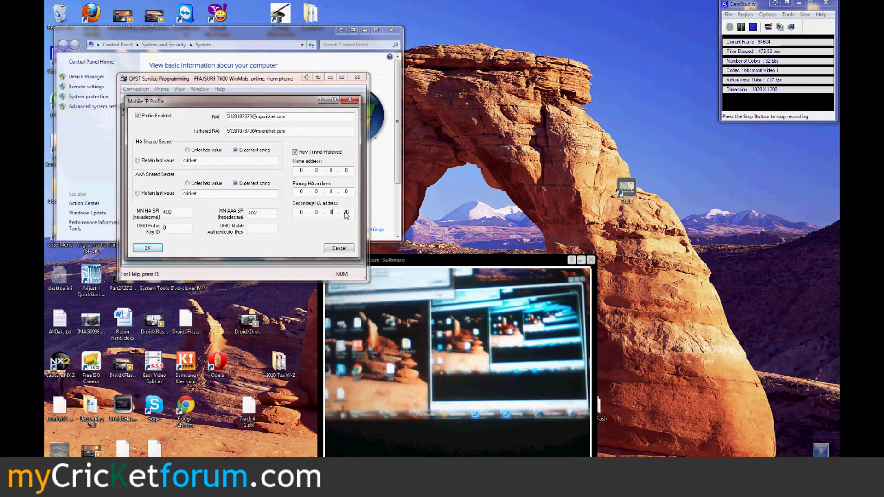
pyautogui.click(147, 249)
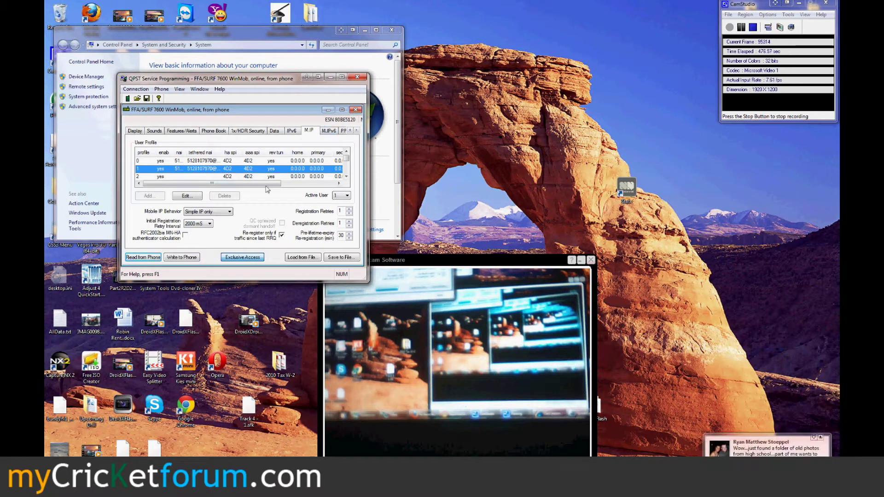
# For PPP Um, require password encryption, enter the password, and enable Optimized Dormant Handoff and 1xEVDO->1x
pyautogui.click(329, 131)
pyautogui.click(339, 133)
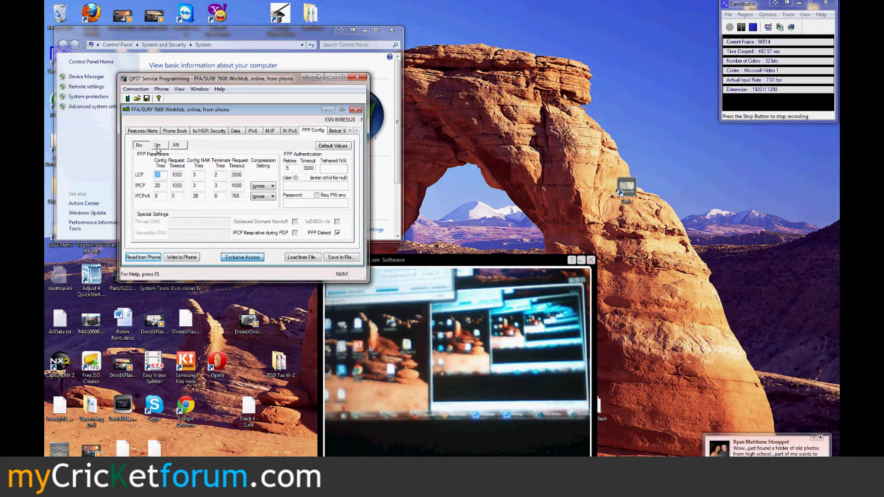
pyautogui.click(157, 146)
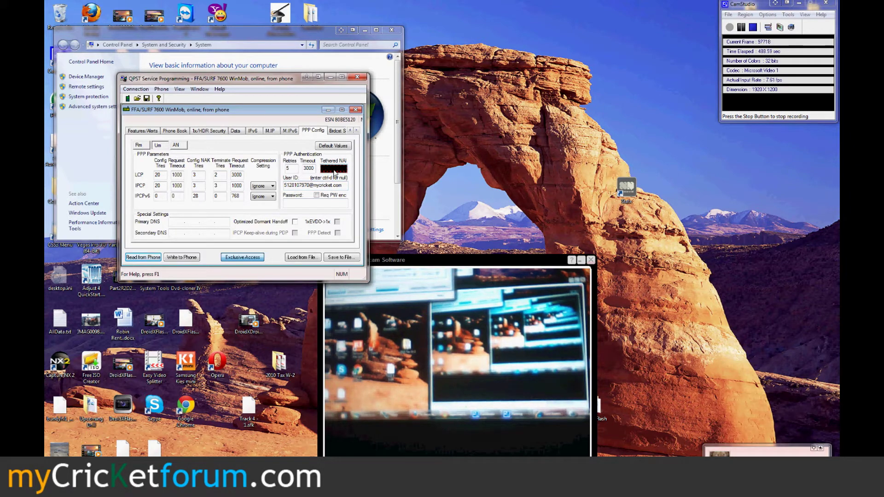
pyautogui.click(317, 195)
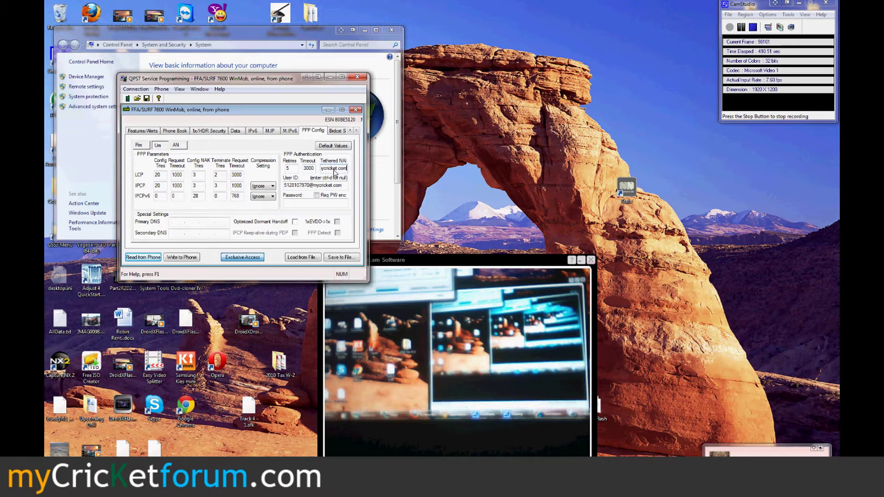
pyautogui.click(319, 204)
pyautogui.write('cricket')
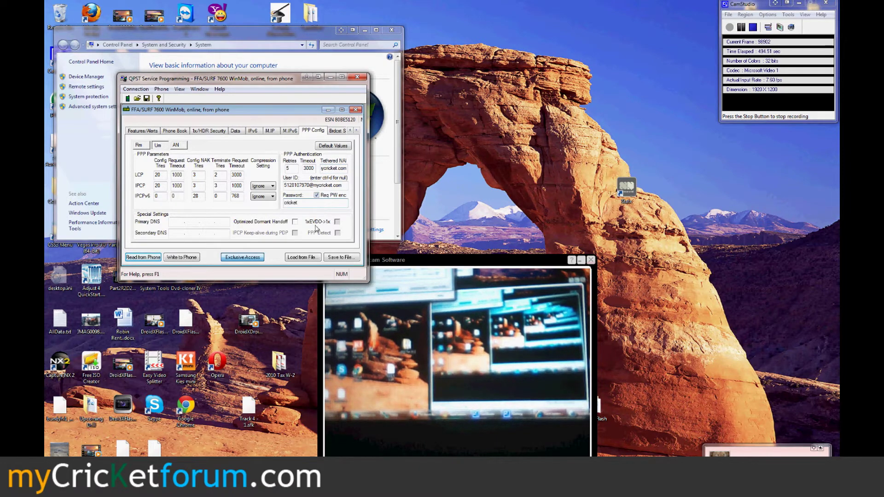
pyautogui.click(295, 221)
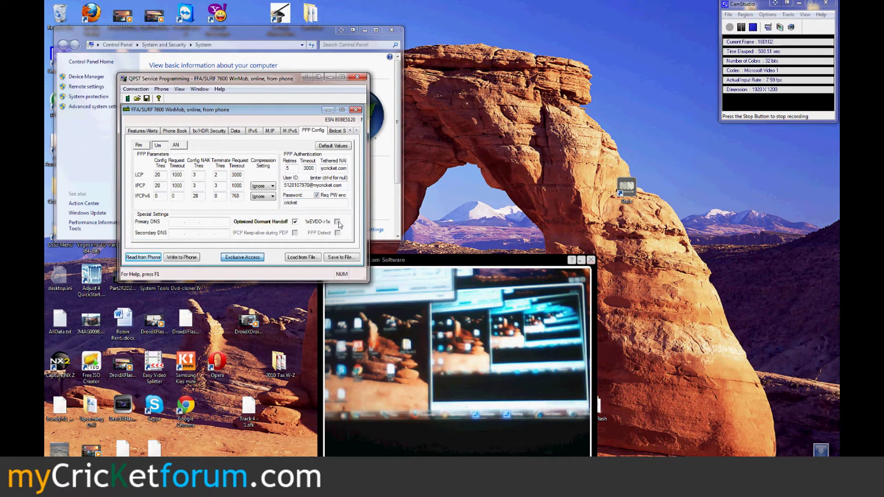
pyautogui.click(338, 222)
# For PPP AN, replace the Sprint user ID with the mycricket.com ID and enter the password
pyautogui.click(182, 146)
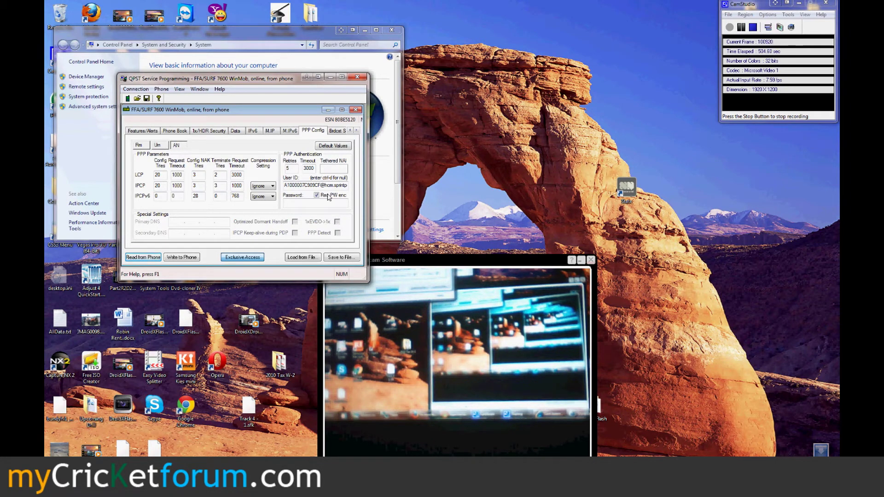
pyautogui.moveTo(286, 186); pyautogui.dragTo(350, 186)
pyautogui.hotkey('ctrl', 'v')
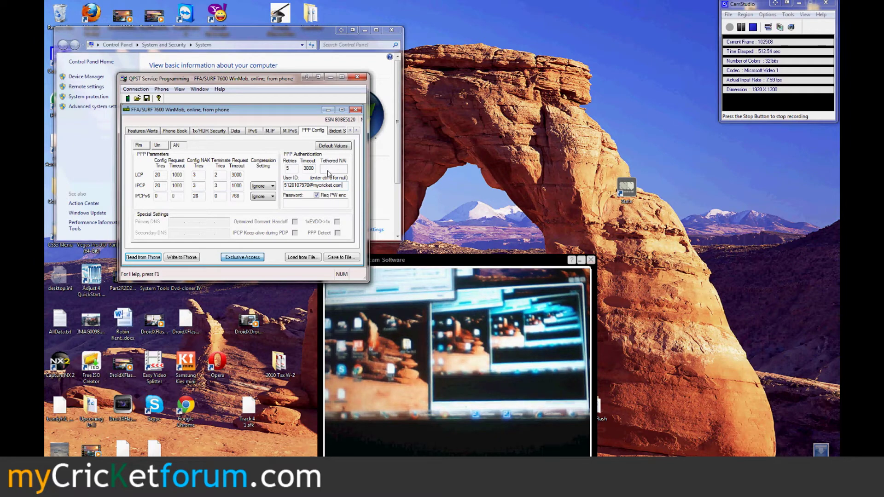
pyautogui.click(326, 204)
pyautogui.write('cricket')
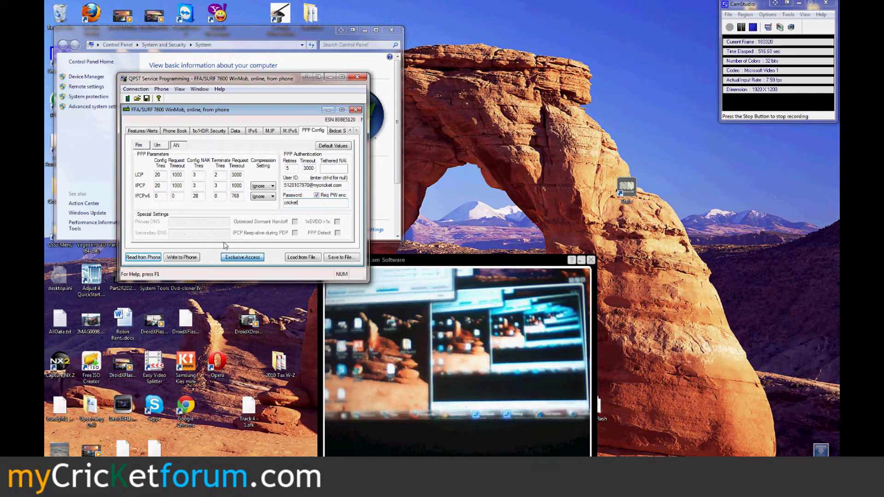
# Write the settings to the phone, dismiss the read-only IMEI error report, and reopen the Start menu
pyautogui.click(180, 258)
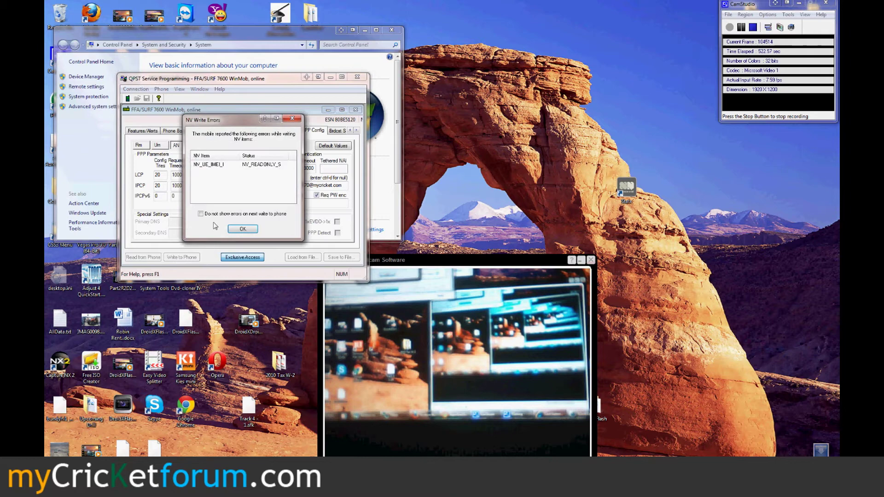
pyautogui.click(242, 229)
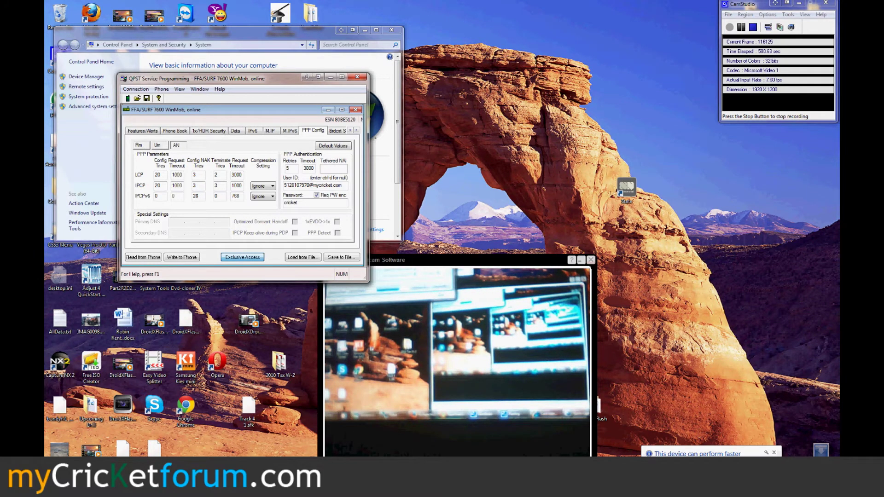
pyautogui.press('super')
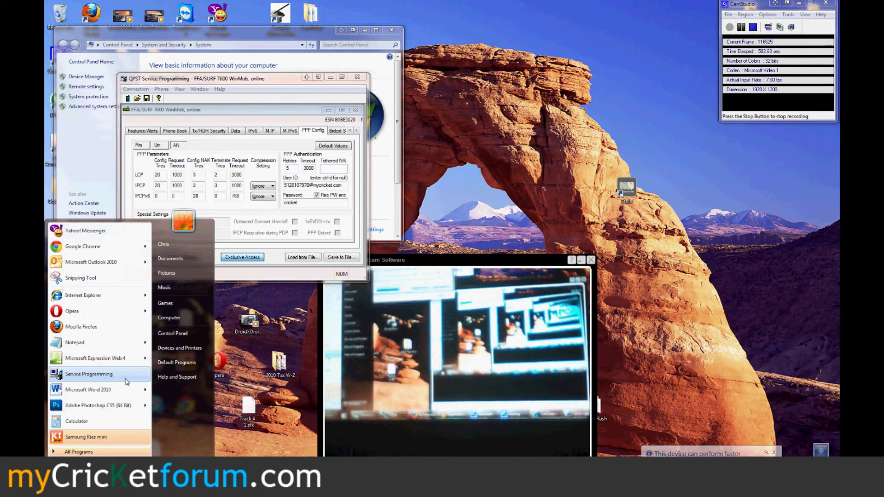
pyautogui.click(237, 117)
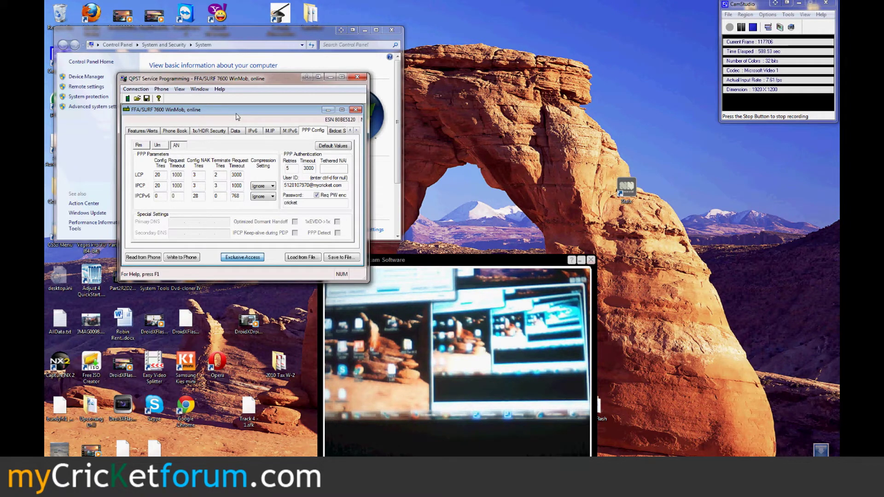
pyautogui.press('super')
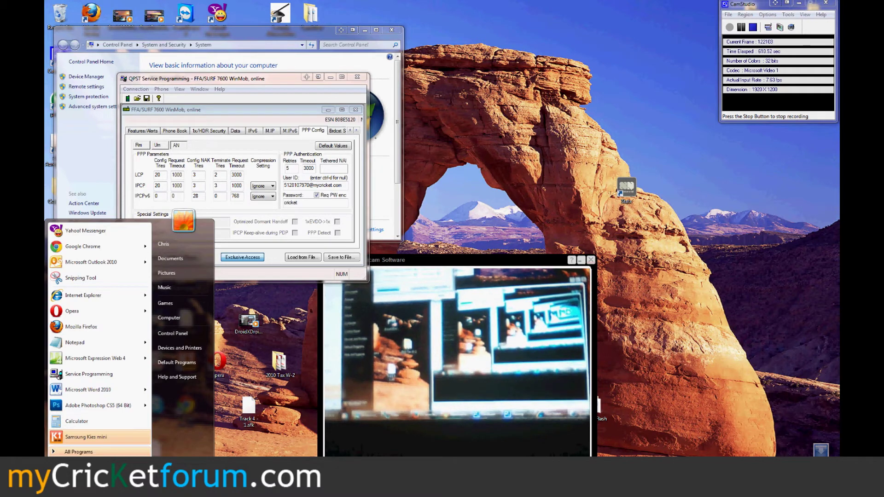
# Open an administrator Command Prompt and run adb install c:\android\autostart.apk
pyautogui.write('cmd')
pyautogui.press('Return')
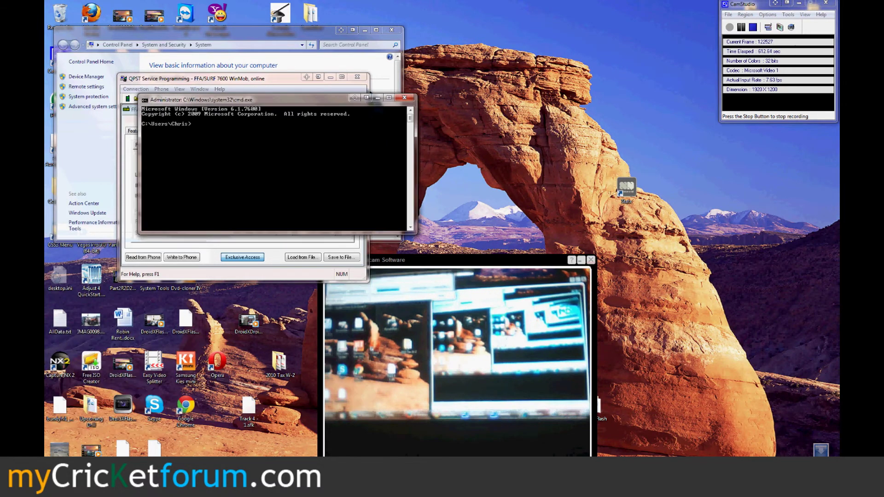
pyautogui.write('adb install')
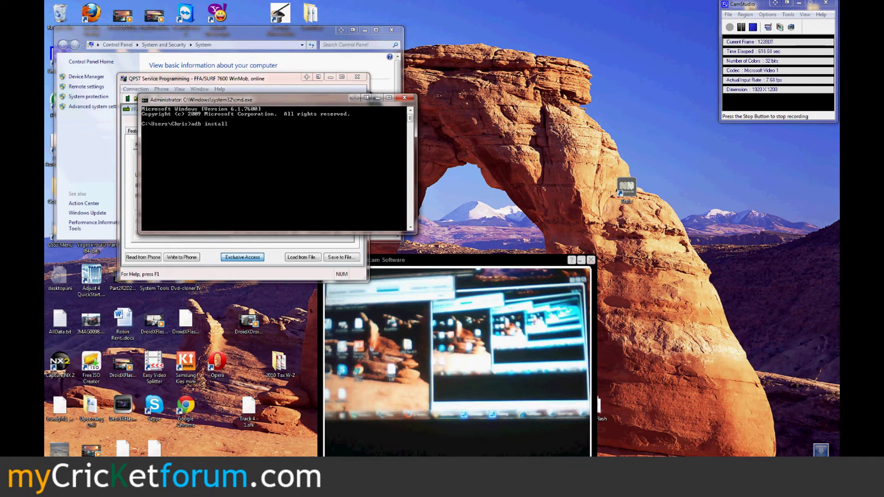
pyautogui.write(' c:\\android\\aut')
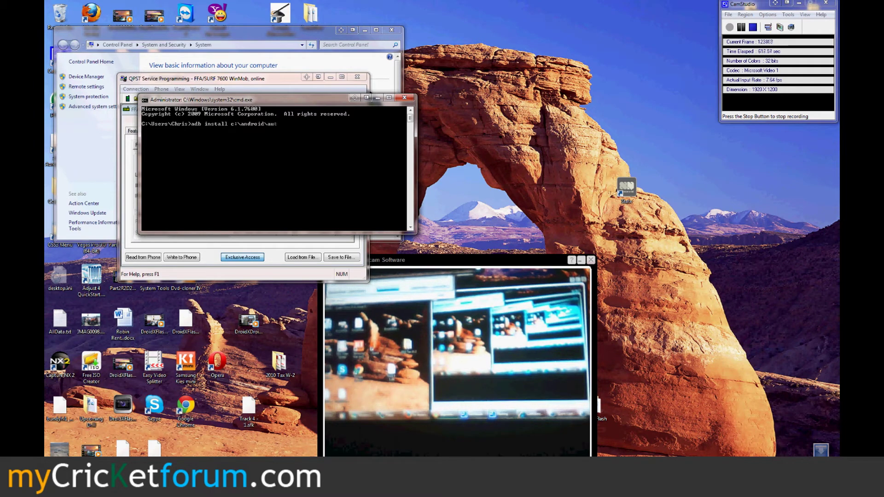
pyautogui.write('ostart.apk')
pyautogui.press('Return')
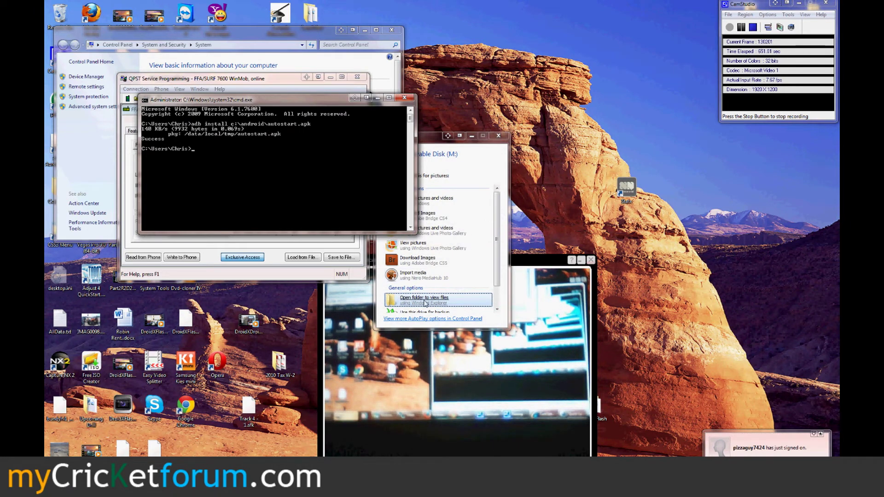
# Close the AutoPlay prompt and open the Computer window listing Removable Disk (M:)
pyautogui.click(498, 136)
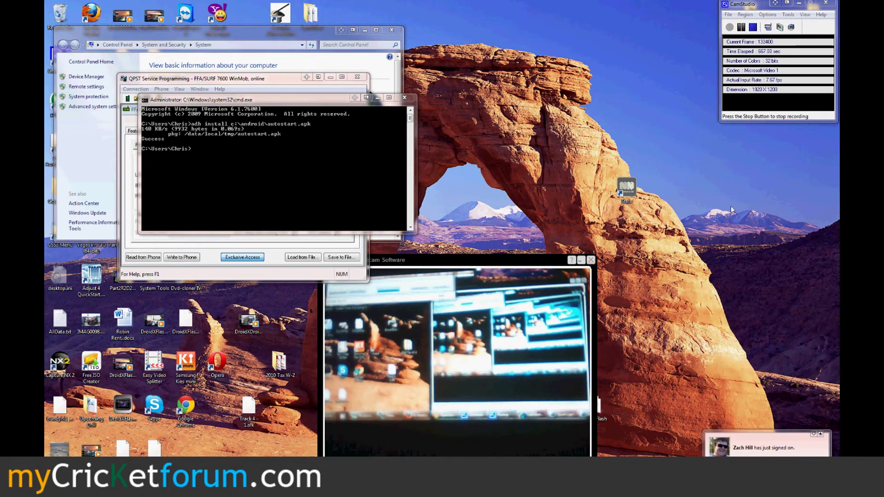
pyautogui.press('super+e')
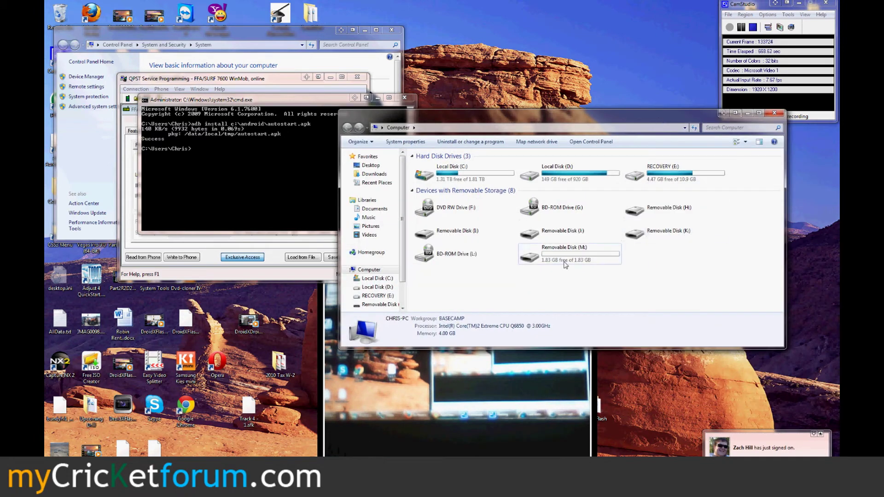
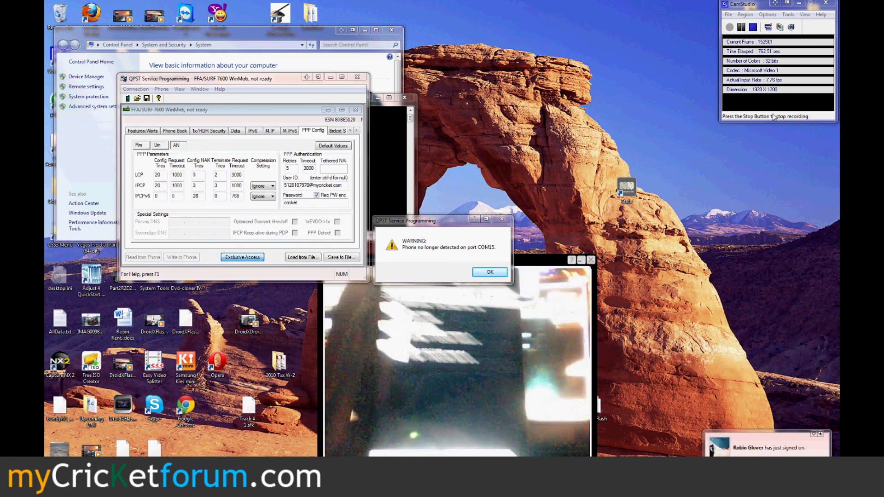
# Acknowledge the 'Phone no longer detected on port COM15' warning so the PPP Config AN settings remain visible
pyautogui.click(491, 272)
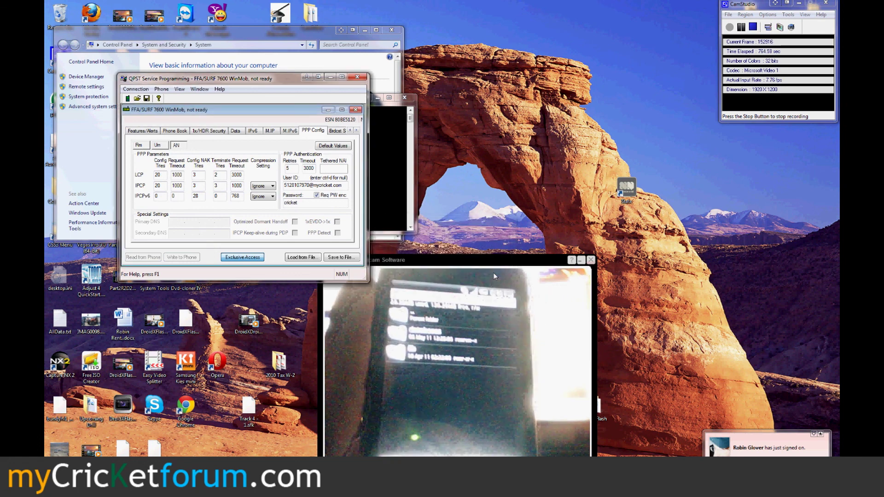